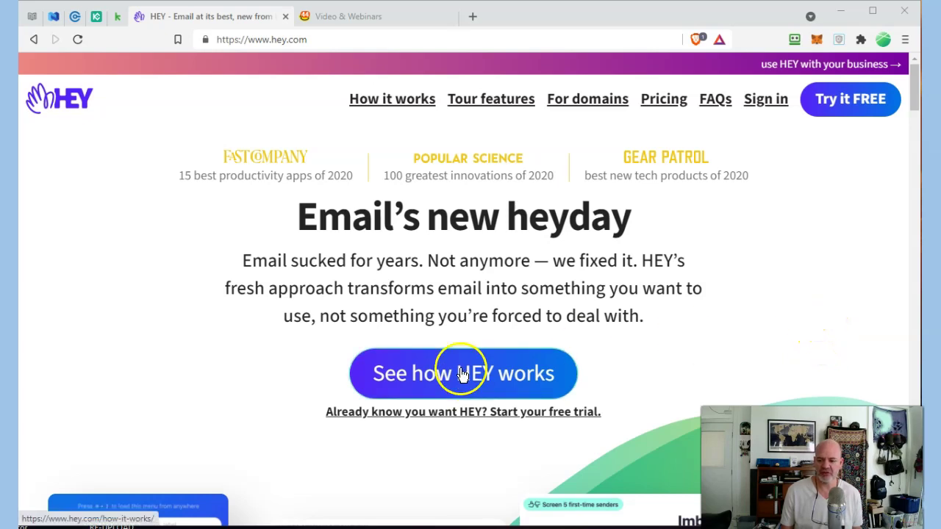
# - Browse the homepage testimonials and footer, then go to the Sign in page
pyautogui.scroll(-5, 651, 294)
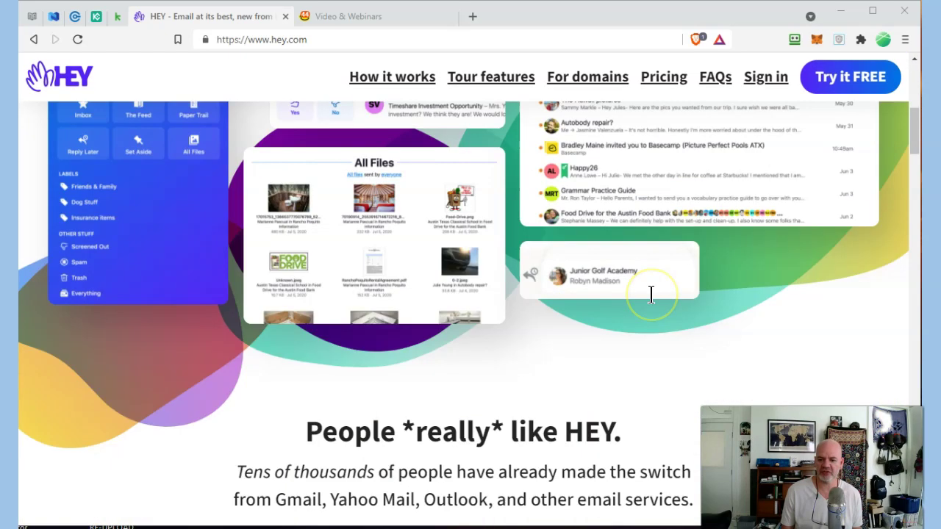
pyautogui.scroll(-10, 650, 295)
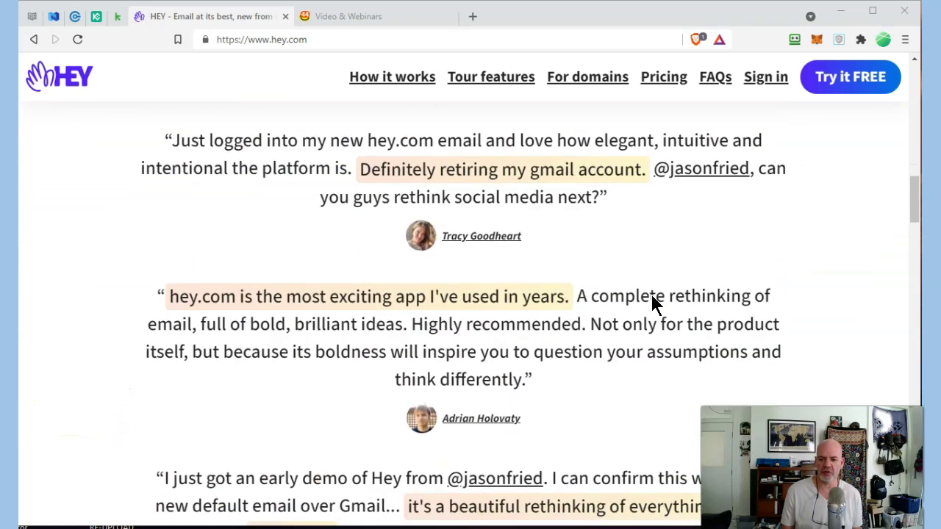
pyautogui.scroll(-10, 651, 302)
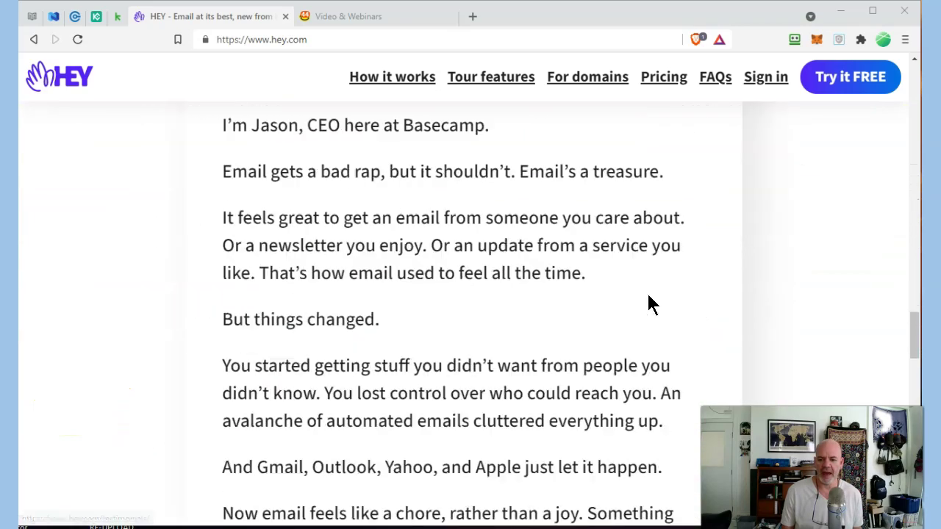
pyautogui.scroll(-15, 647, 302)
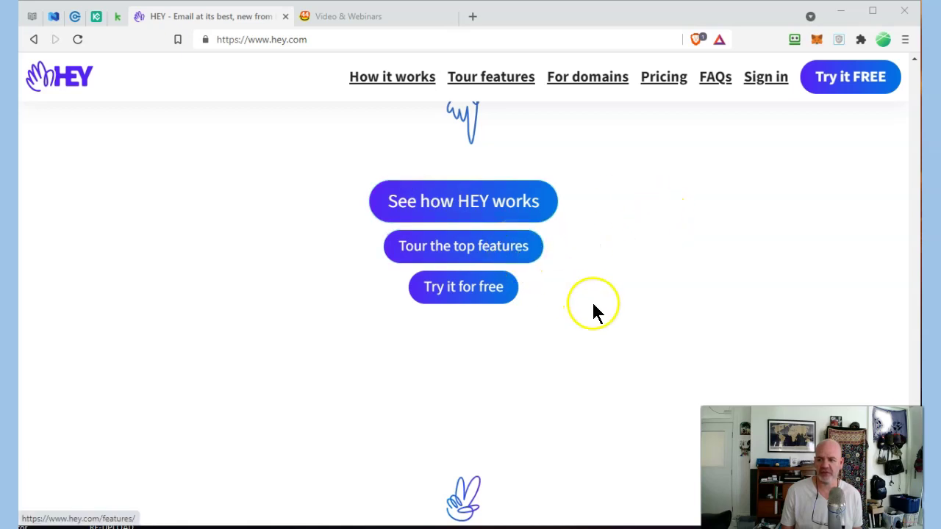
pyautogui.scroll(-3, 593, 301)
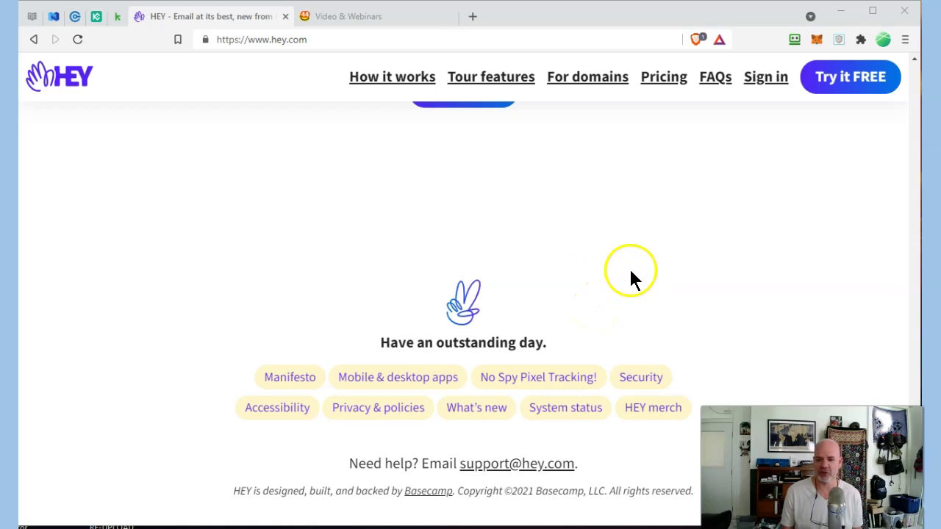
pyautogui.scroll(10, 629, 269)
pyautogui.scroll(2, 640, 228)
pyautogui.click(763, 79)
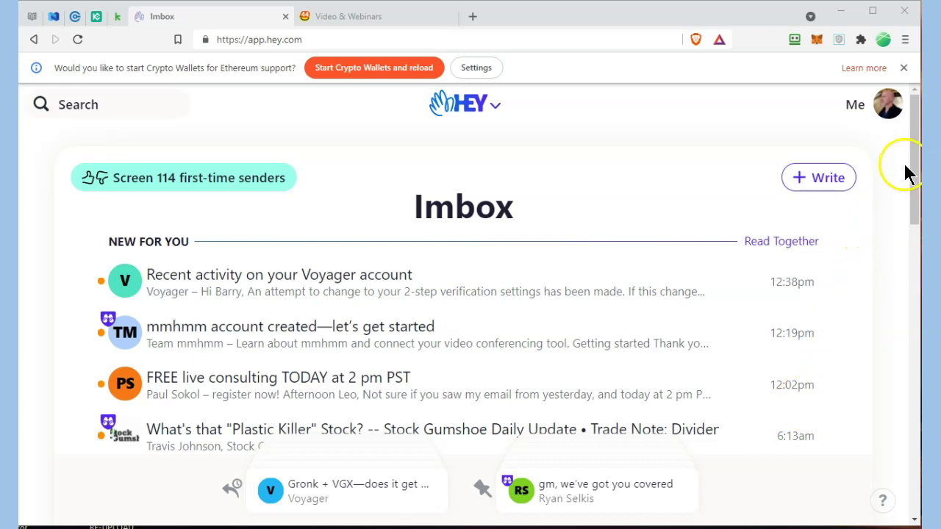
# - Sign in to app.hey.com and wait for the Imbox's New For You emails to load
pyautogui.moveTo(916, 162); pyautogui.dragTo(917, 163)
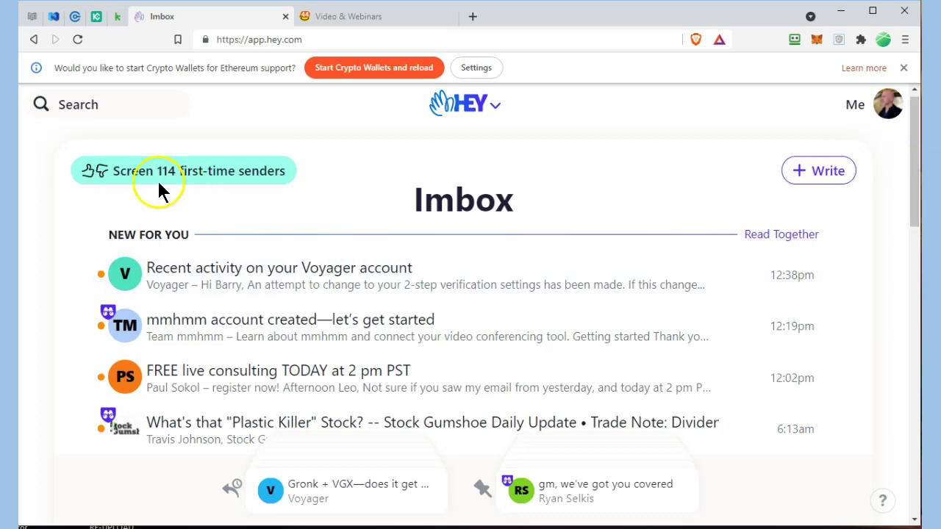
# - In the first-time senders screen, approve Reedsy into The Feed, then finish screening
pyautogui.click(209, 174)
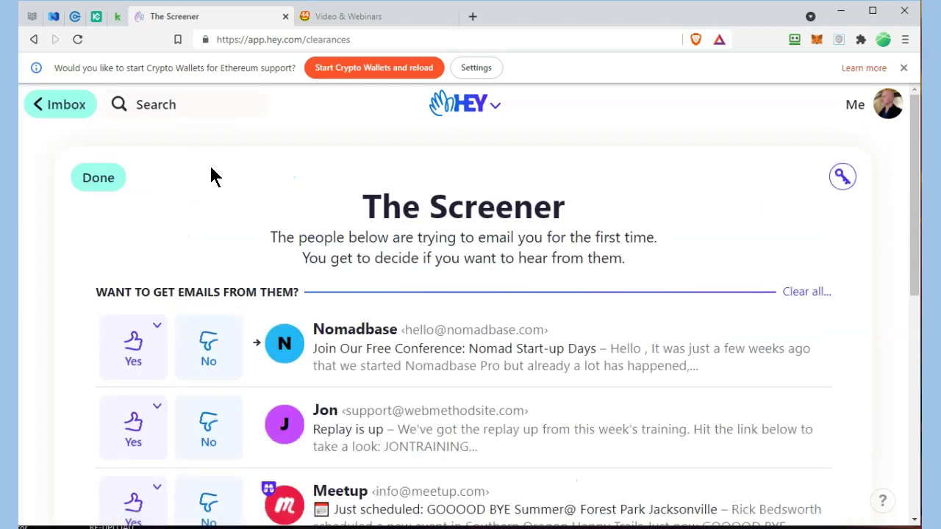
pyautogui.moveTo(916, 175); pyautogui.dragTo(912, 257)
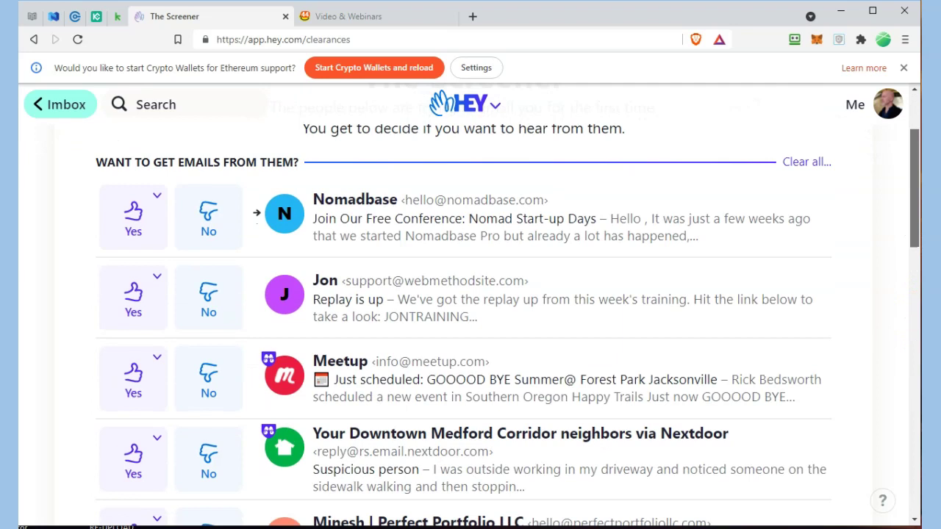
pyautogui.scroll(-3, 795, 280)
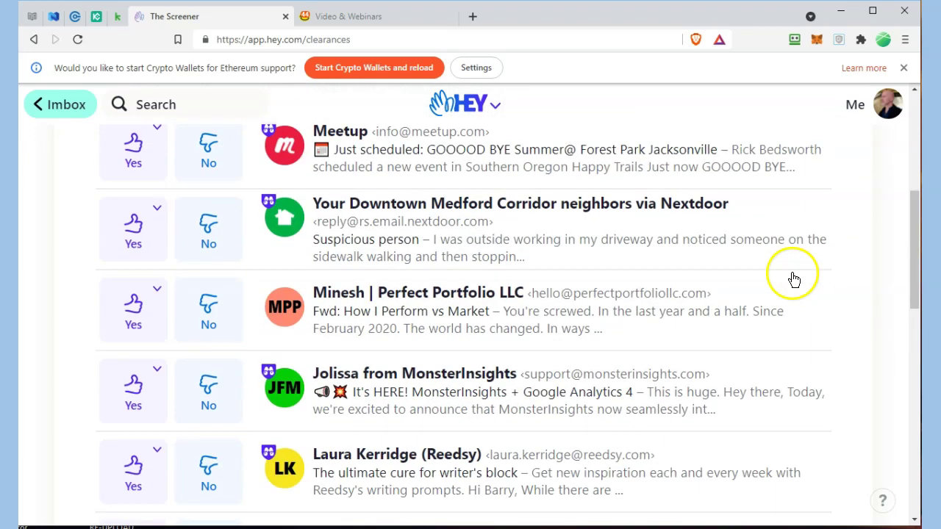
pyautogui.scroll(-3, 795, 278)
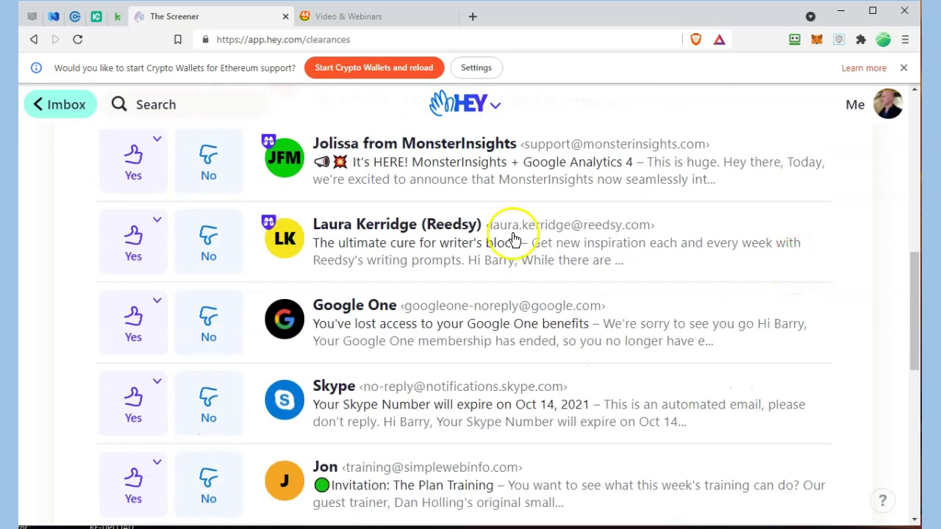
pyautogui.click(157, 221)
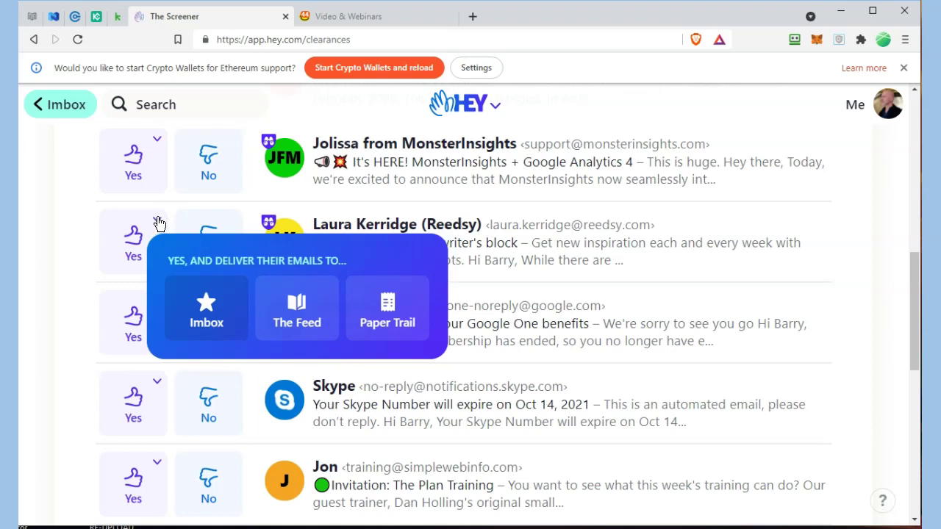
pyautogui.click(304, 321)
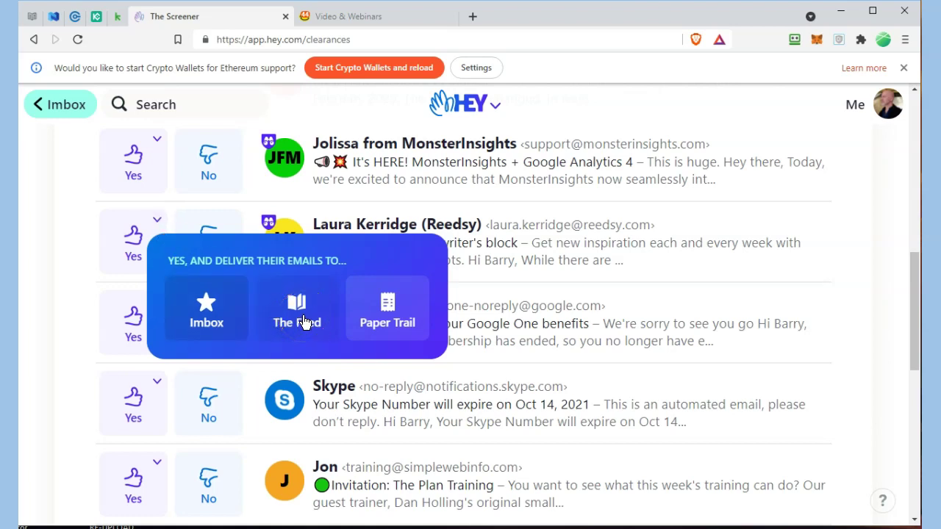
pyautogui.click(315, 333)
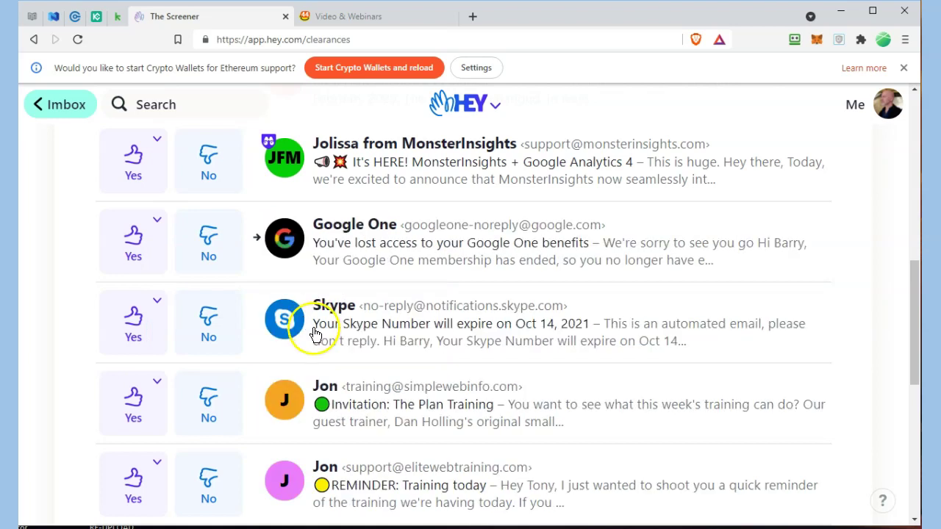
pyautogui.scroll(10, 315, 333)
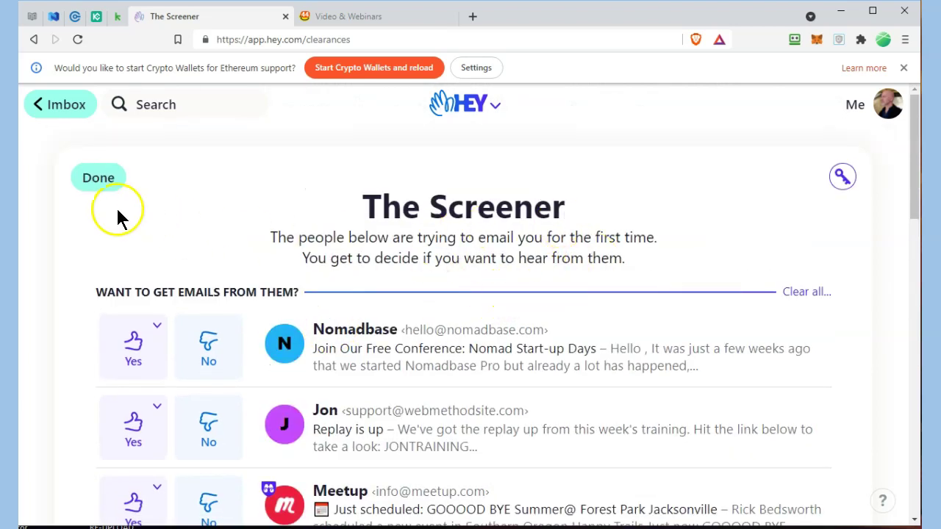
pyautogui.click(96, 180)
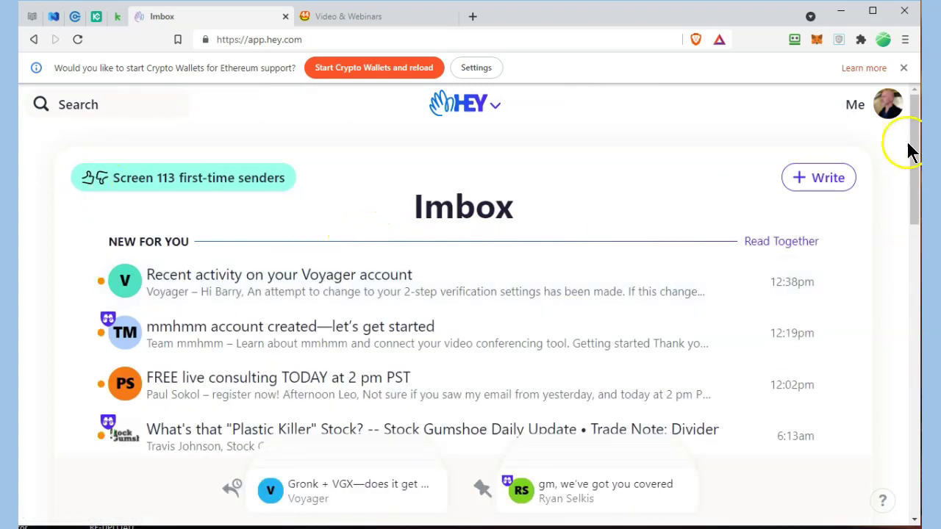
pyautogui.moveTo(918, 152); pyautogui.dragTo(917, 265)
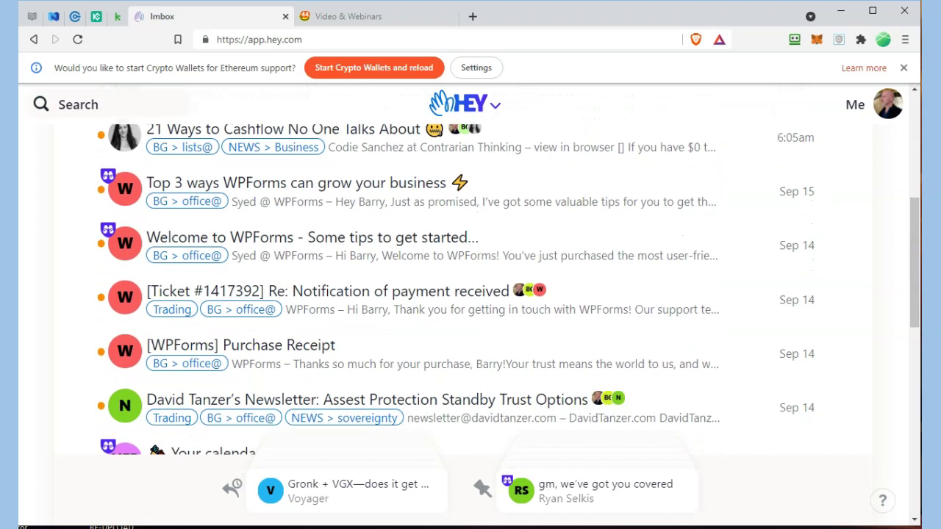
pyautogui.click(125, 188)
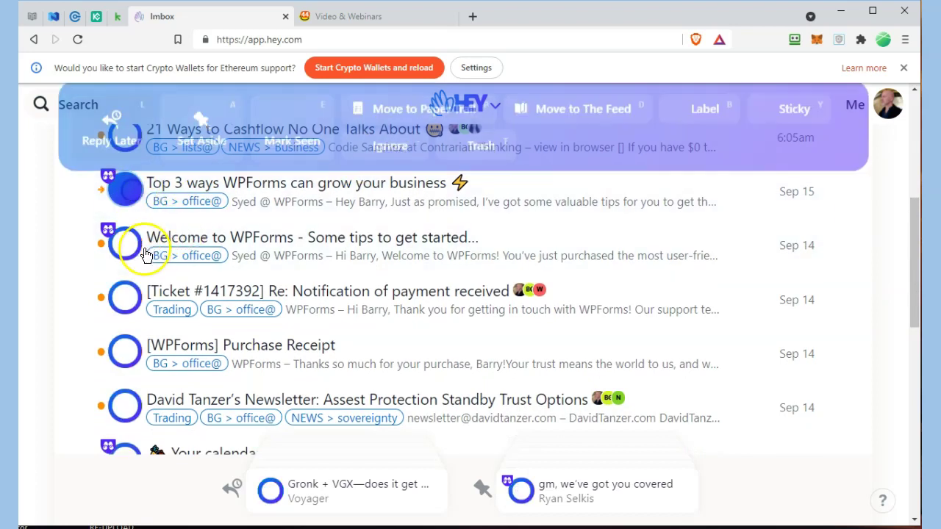
pyautogui.click(125, 243)
pyautogui.click(127, 311)
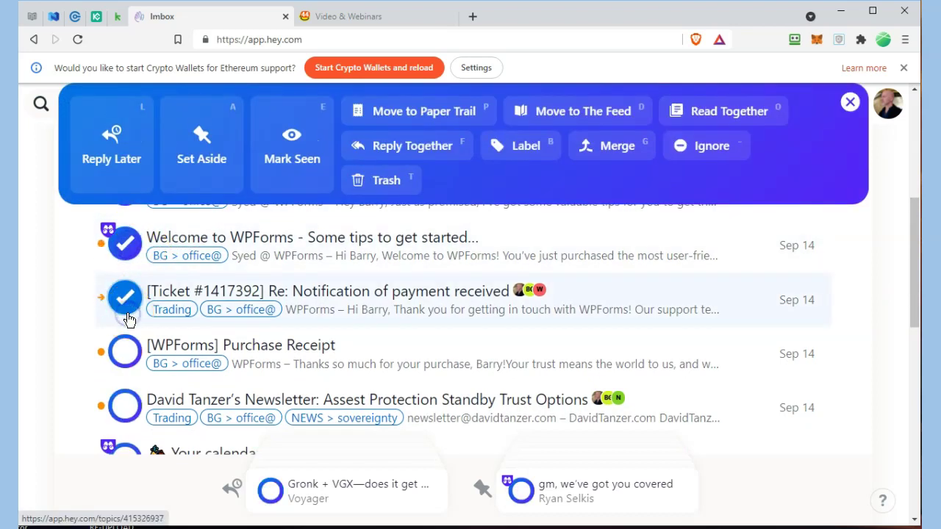
pyautogui.click(128, 366)
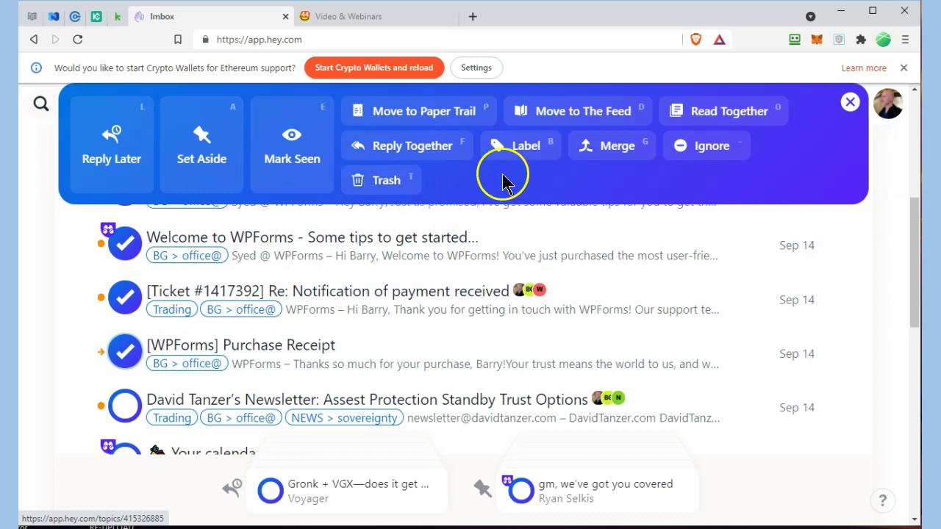
pyautogui.click(612, 154)
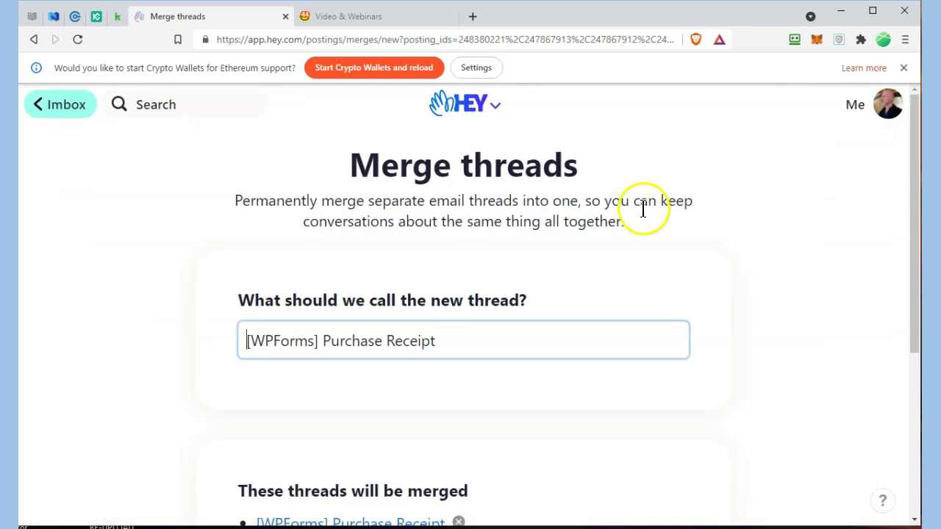
# - Confirm the permanent merge into '[WPForms] Purchase Receipt' and expand its first message
pyautogui.scroll(-3, 645, 207)
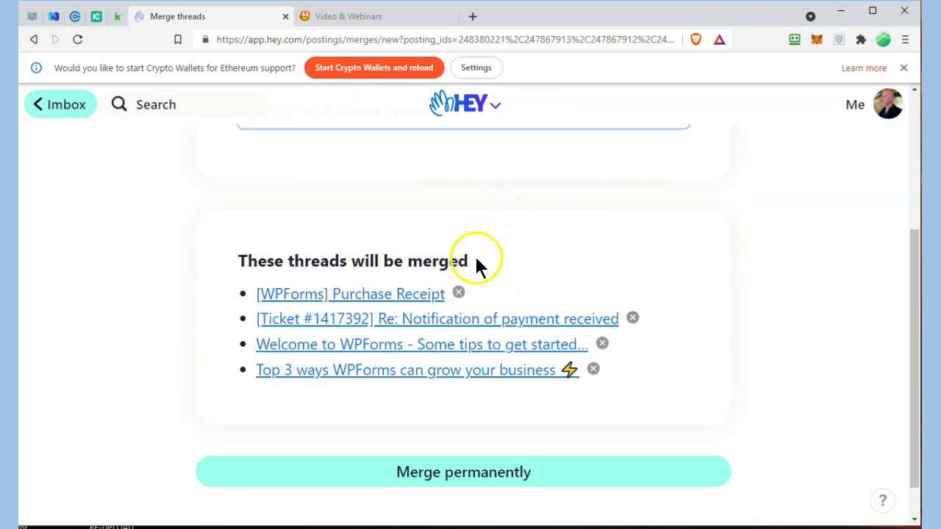
pyautogui.click(477, 473)
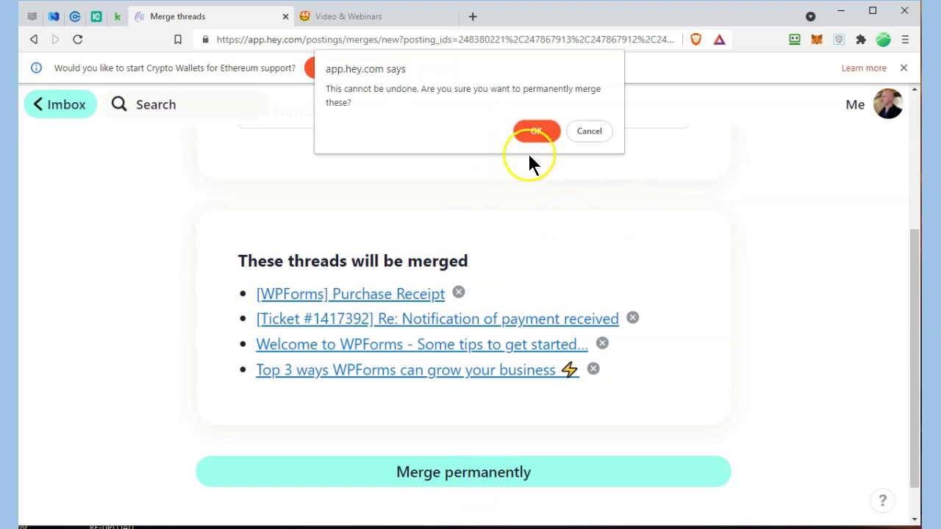
pyautogui.click(536, 136)
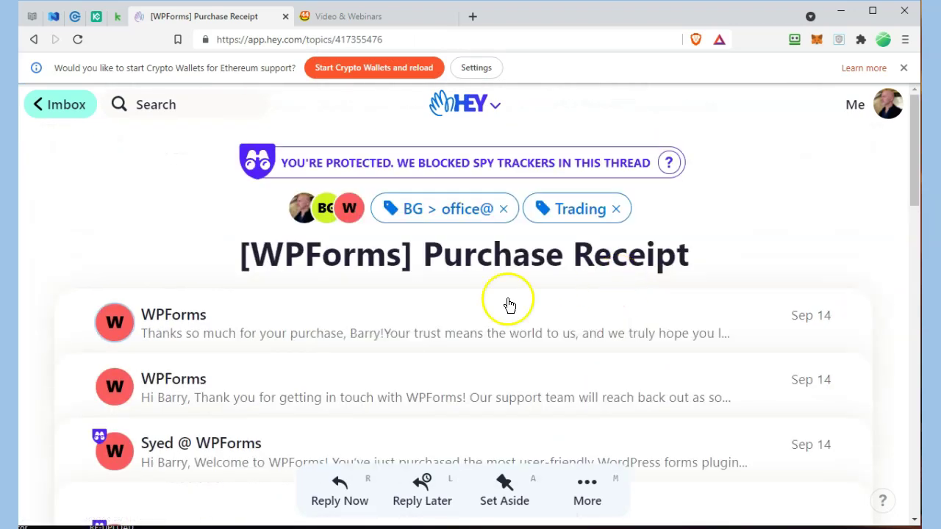
pyautogui.click(157, 313)
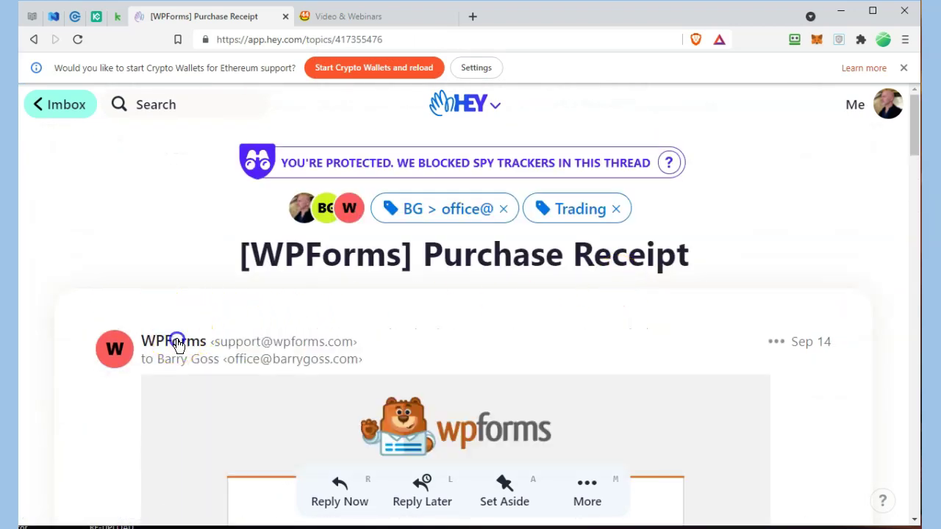
# - Send the WPForms sender's mail to Paper Trail, autofiled into BUSINESS > Webmastery, then return to the Imbox
pyautogui.click(177, 340)
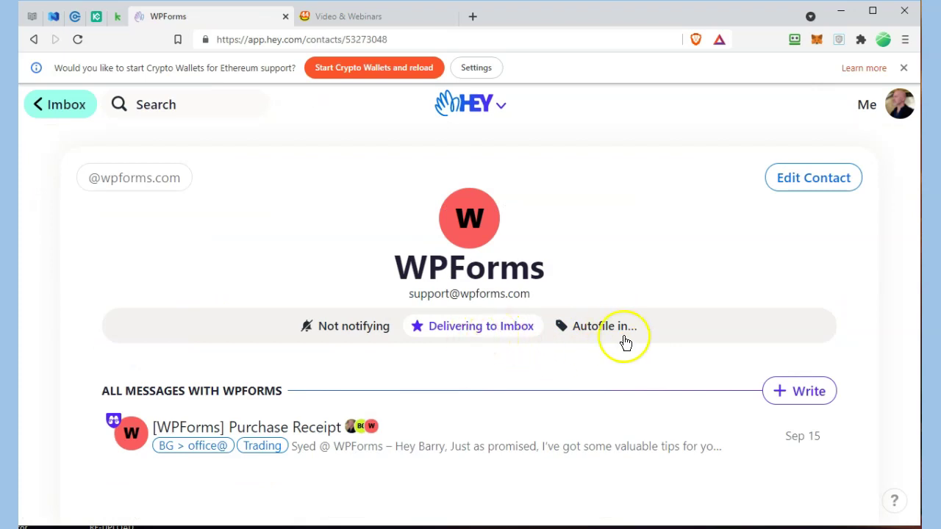
pyautogui.click(514, 333)
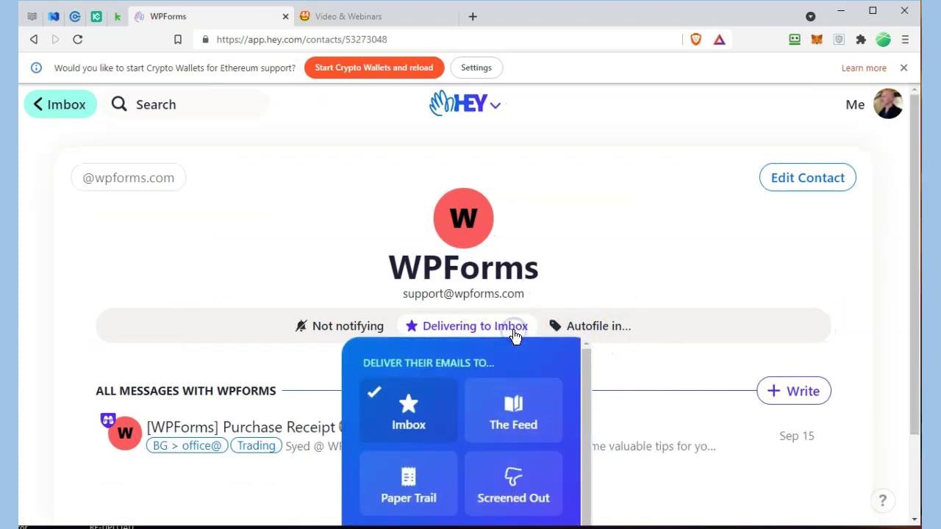
pyautogui.click(409, 479)
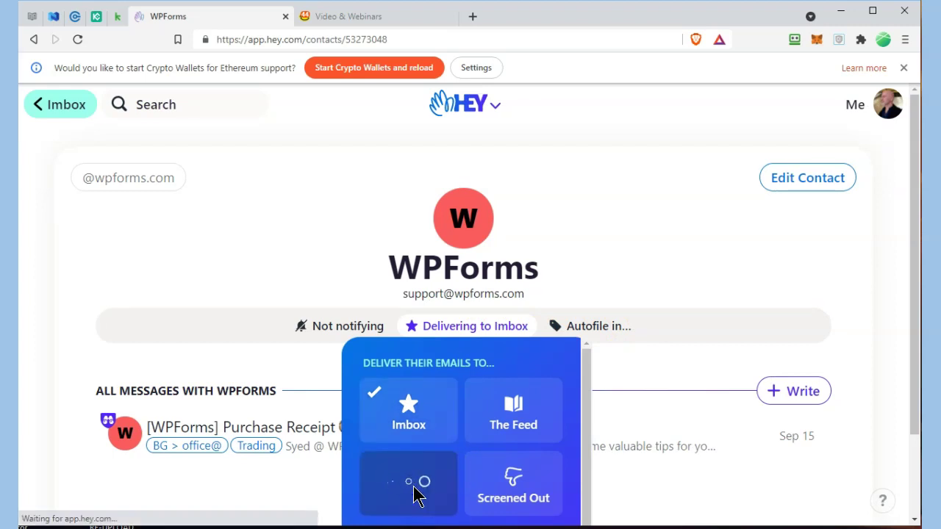
pyautogui.click(612, 332)
pyautogui.scroll(-5, 624, 339)
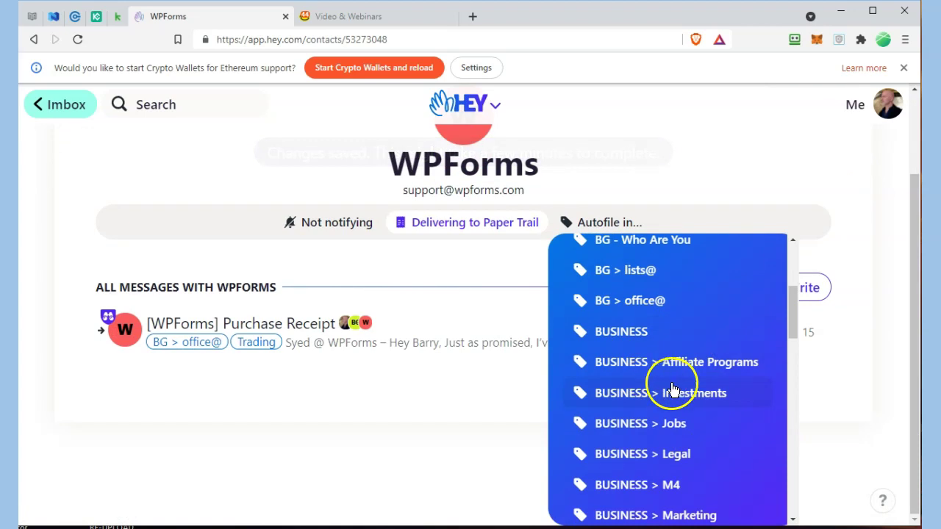
pyautogui.scroll(-3, 677, 379)
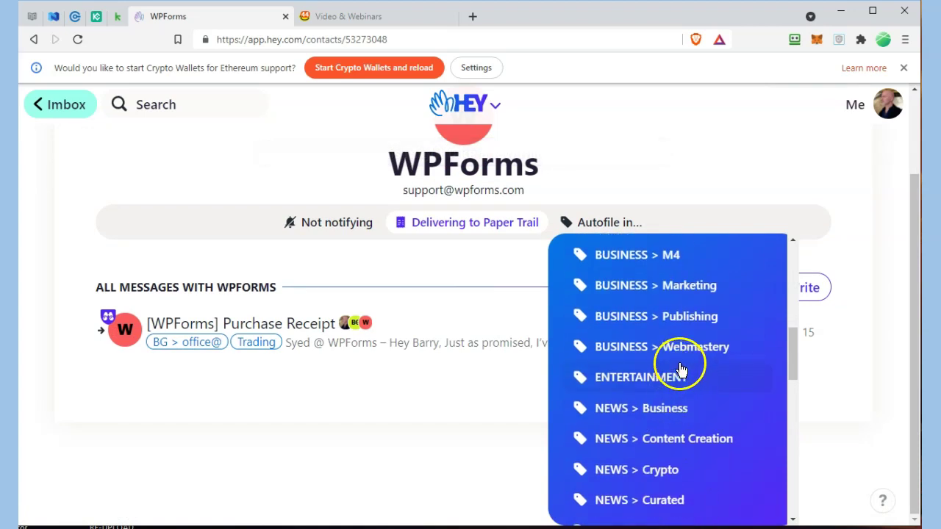
pyautogui.click(688, 346)
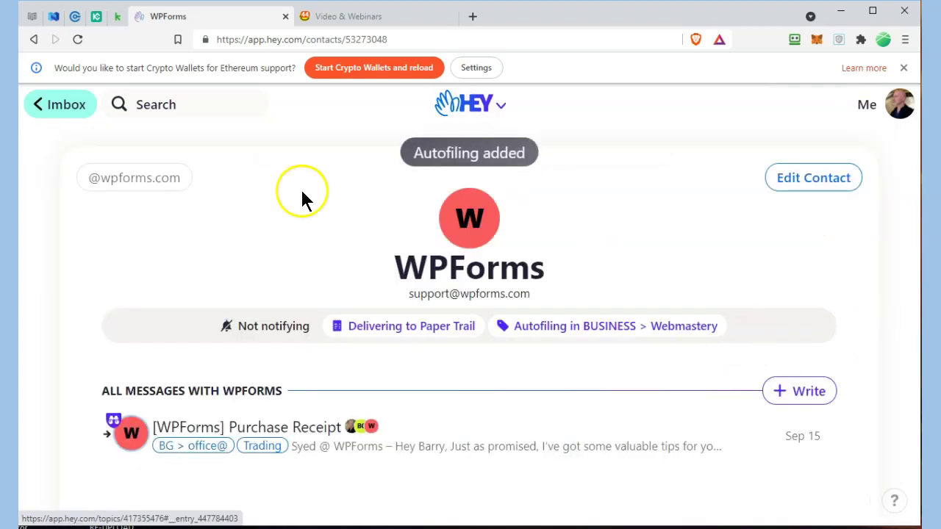
pyautogui.click(72, 104)
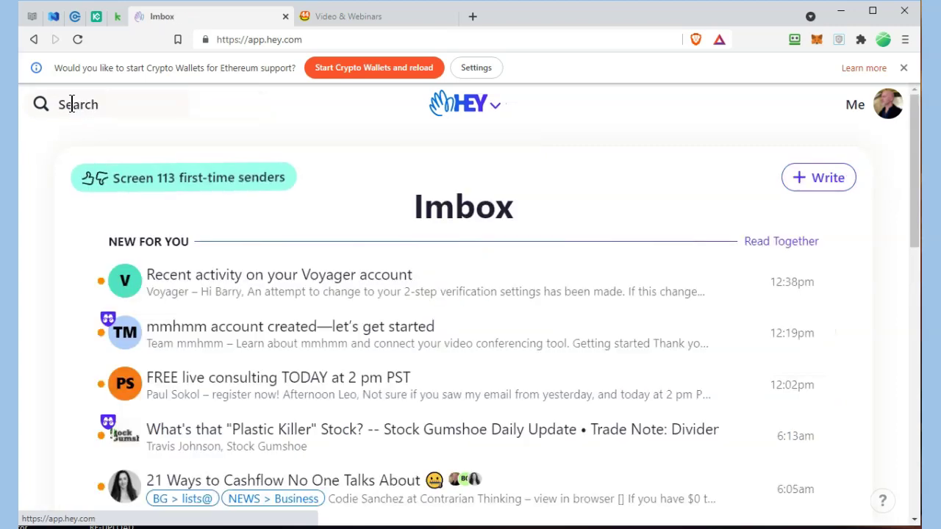
# - Glance at the HEY navigation menu, then fan out the Reply Later stack at the Imbox bottom
pyautogui.scroll(-3, 390, 227)
pyautogui.scroll(3, 391, 228)
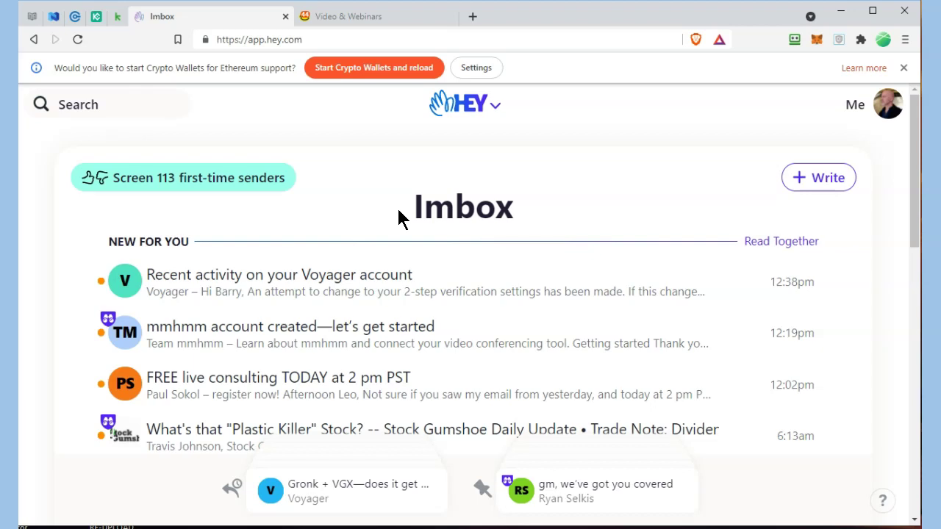
pyautogui.click(496, 107)
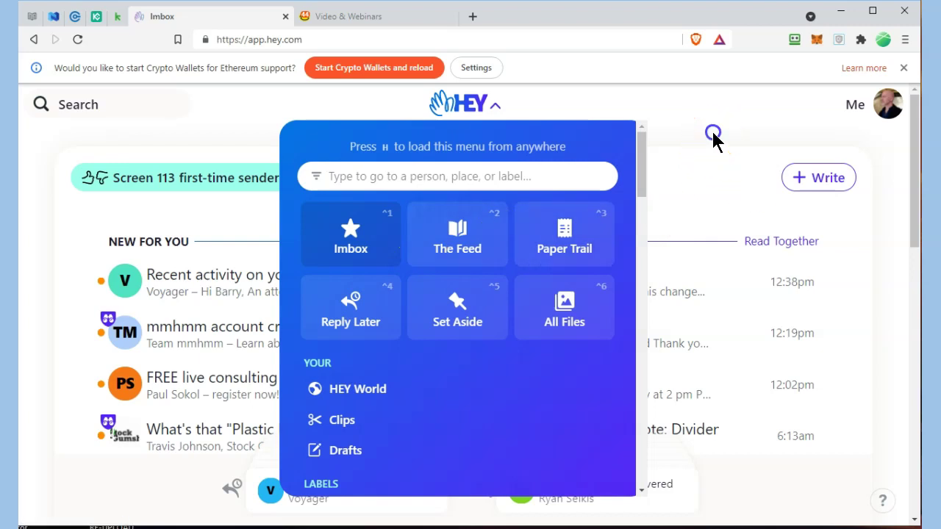
pyautogui.click(712, 131)
pyautogui.scroll(-3, 633, 227)
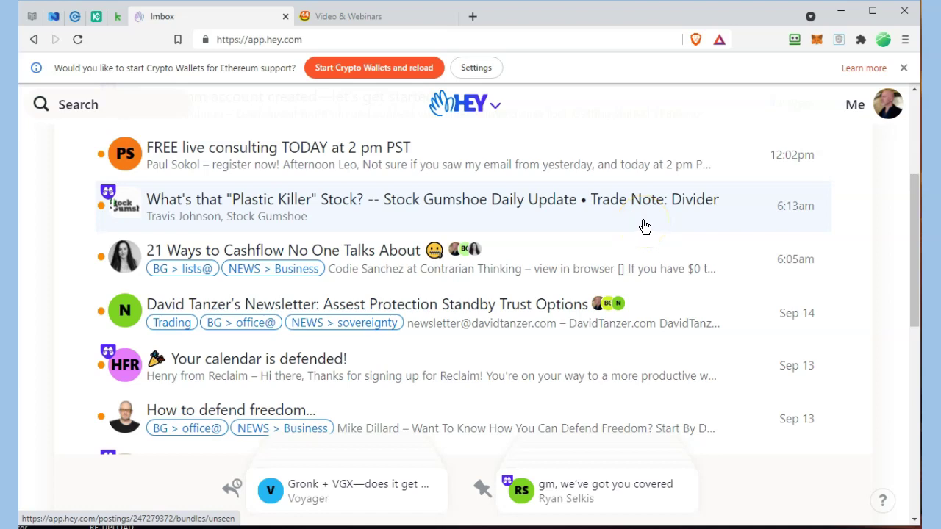
pyautogui.click(314, 489)
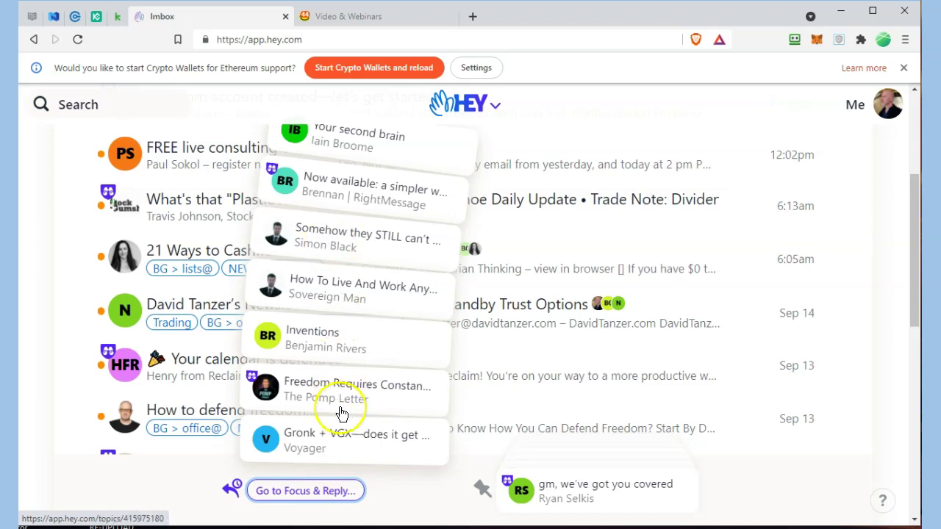
# - Open Focus & Reply for the Reply Later emails and scroll through them
pyautogui.click(281, 500)
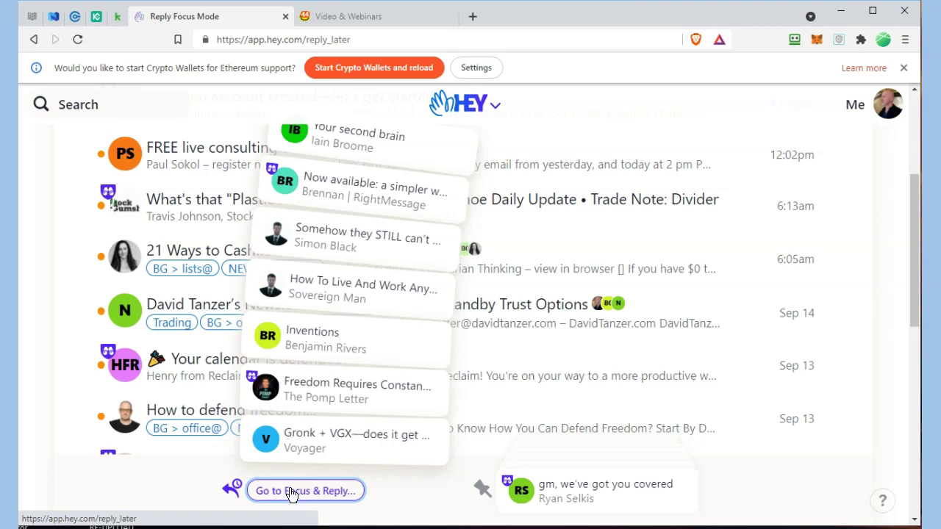
pyautogui.click(291, 493)
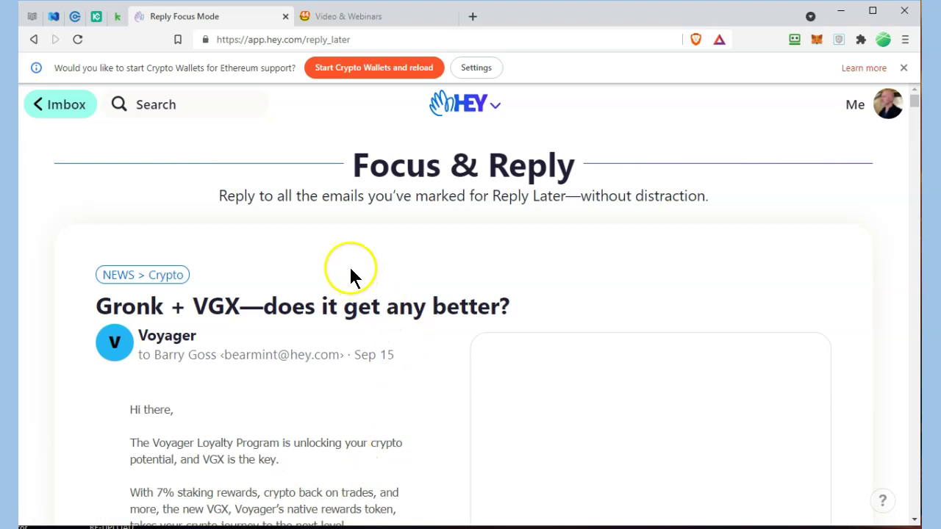
pyautogui.scroll(-3, 349, 268)
pyautogui.scroll(3, 348, 267)
pyautogui.scroll(-3, 389, 279)
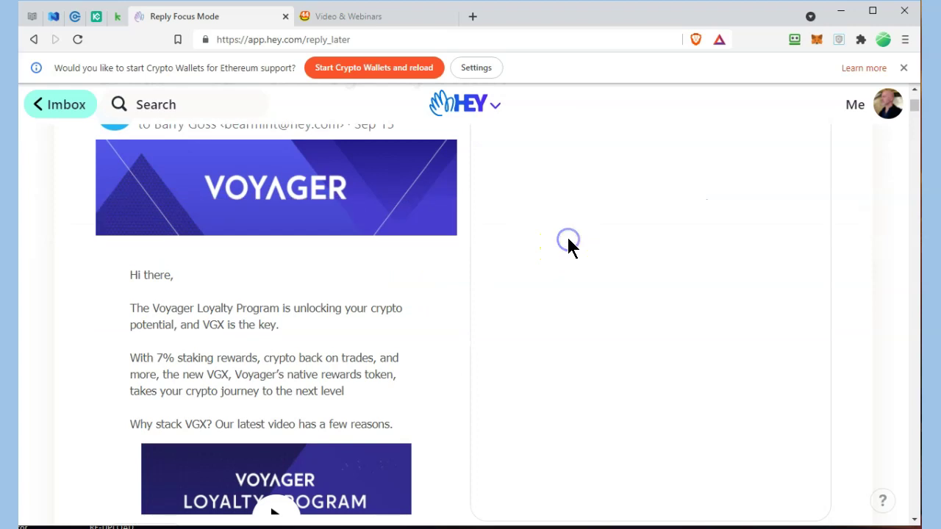
pyautogui.scroll(3, 567, 246)
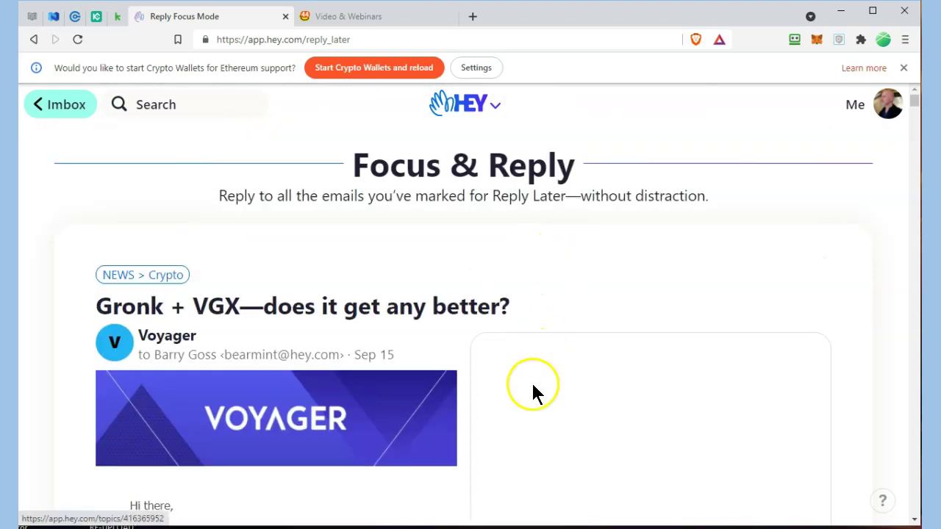
pyautogui.scroll(-5, 532, 382)
pyautogui.scroll(5, 567, 242)
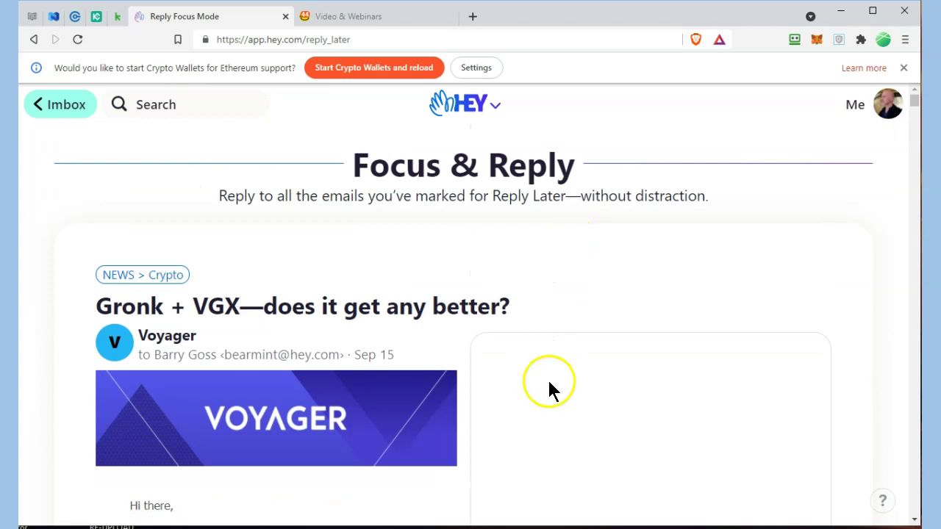
pyautogui.scroll(-3, 548, 382)
pyautogui.scroll(-4, 566, 309)
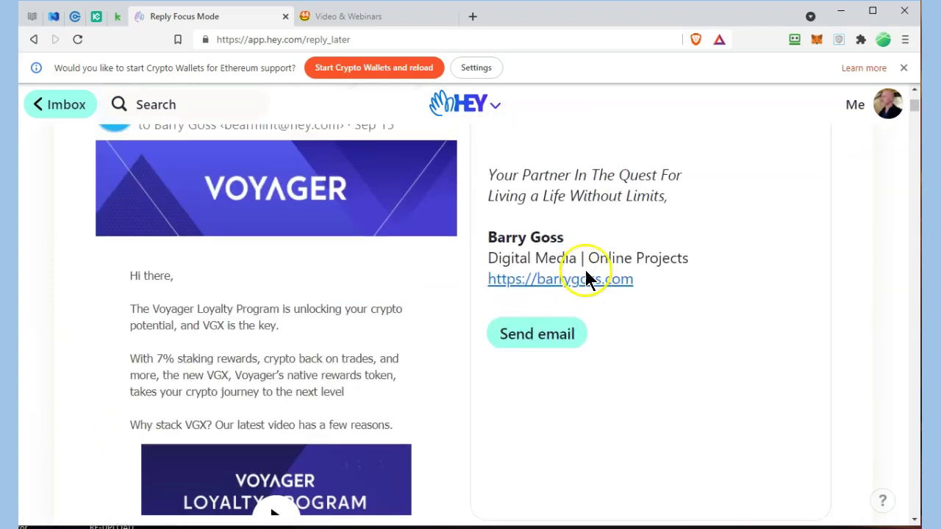
pyautogui.scroll(3, 586, 276)
# - Type test text in the Voyager email's reply box, erase it, and scroll through the remaining emails
pyautogui.click(562, 359)
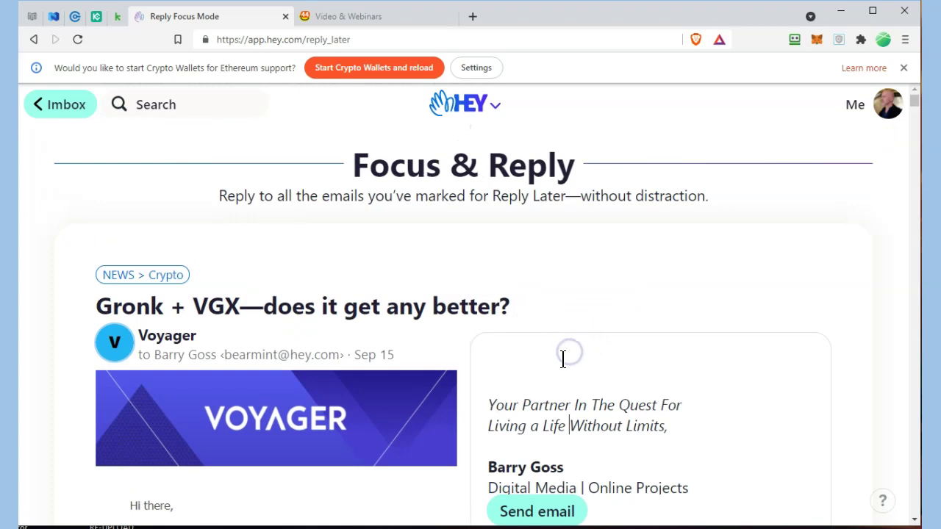
pyautogui.write('ggggggg')
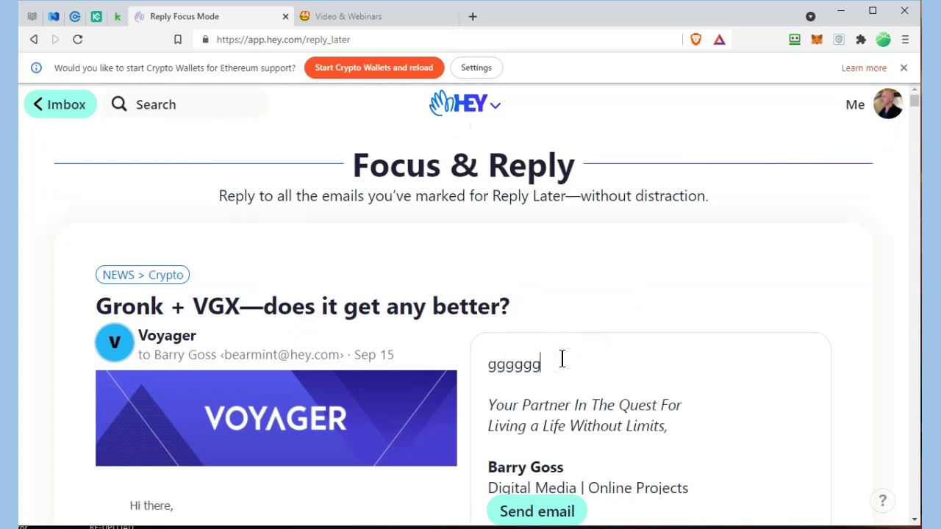
pyautogui.press('BackSpace')
pyautogui.press('BackSpace')
pyautogui.press('BackSpace')
pyautogui.press('BackSpace')
pyautogui.press('BackSpace')
pyautogui.press('BackSpace')
pyautogui.press('BackSpace')
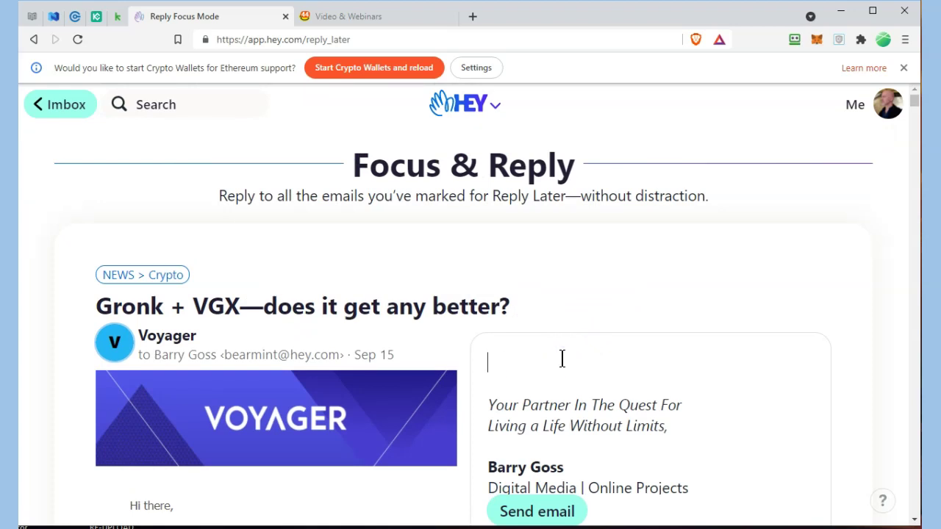
pyautogui.scroll(-1, 612, 359)
pyautogui.scroll(-2, 614, 356)
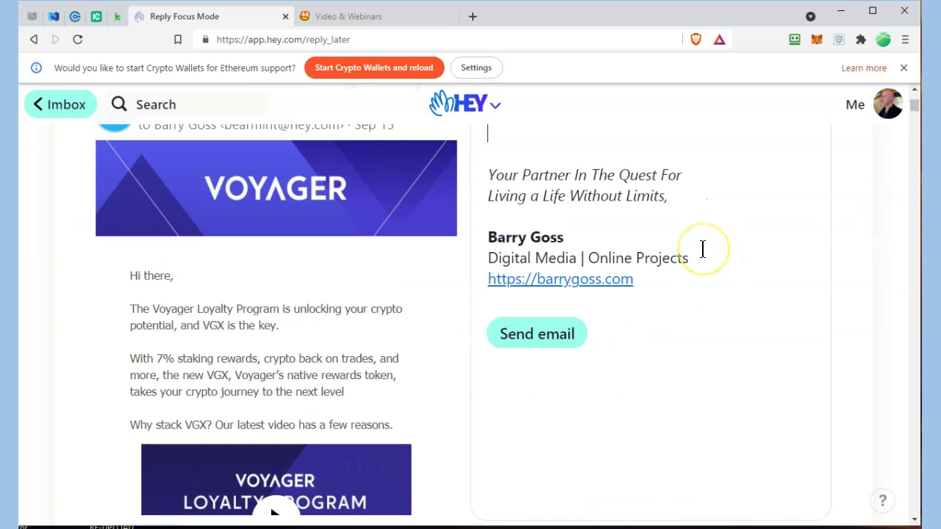
pyautogui.scroll(-3, 702, 254)
pyautogui.scroll(-3, 739, 263)
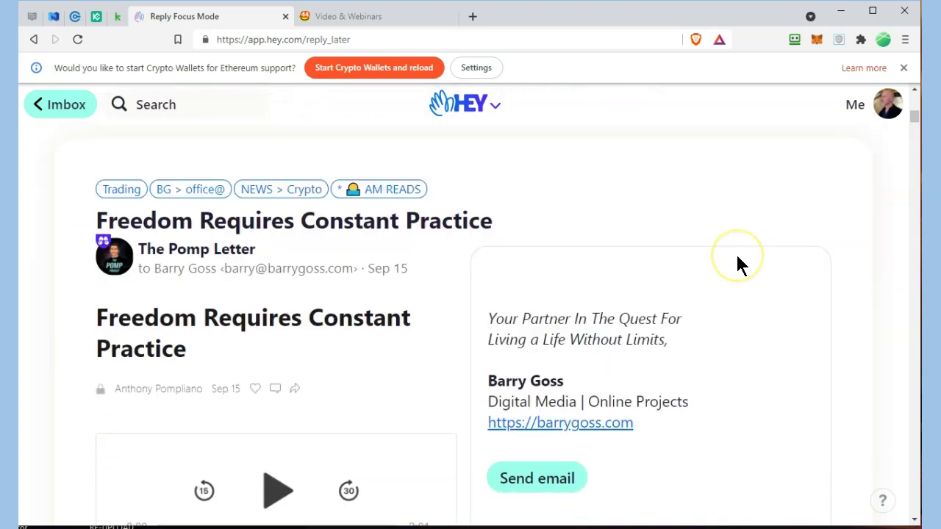
pyautogui.scroll(-6, 738, 258)
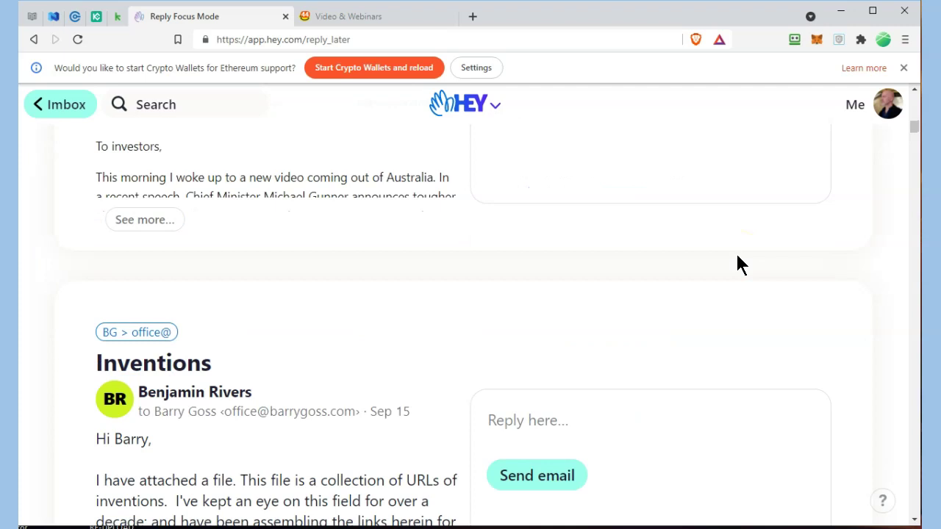
pyautogui.scroll(15, 737, 257)
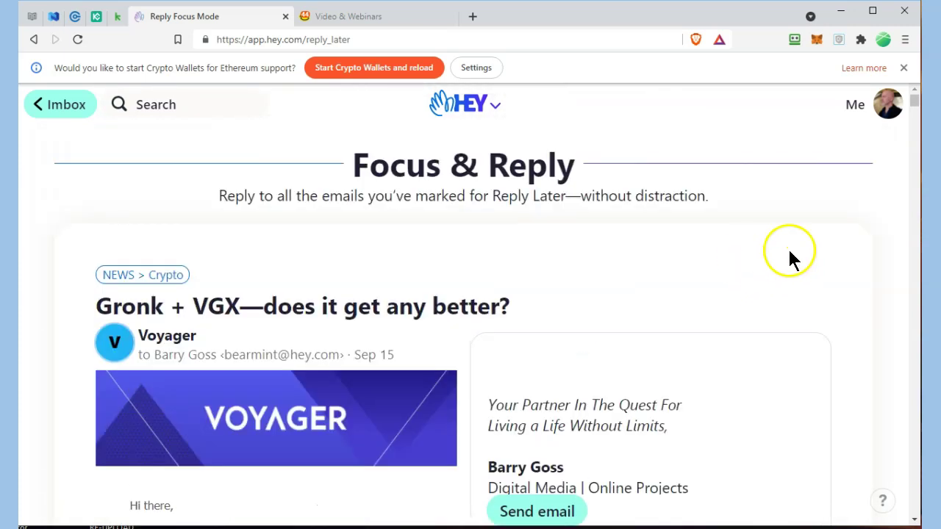
# - From the Imbox's Reply Later stack, open 'Your second brain' and read through it
pyautogui.click(63, 100)
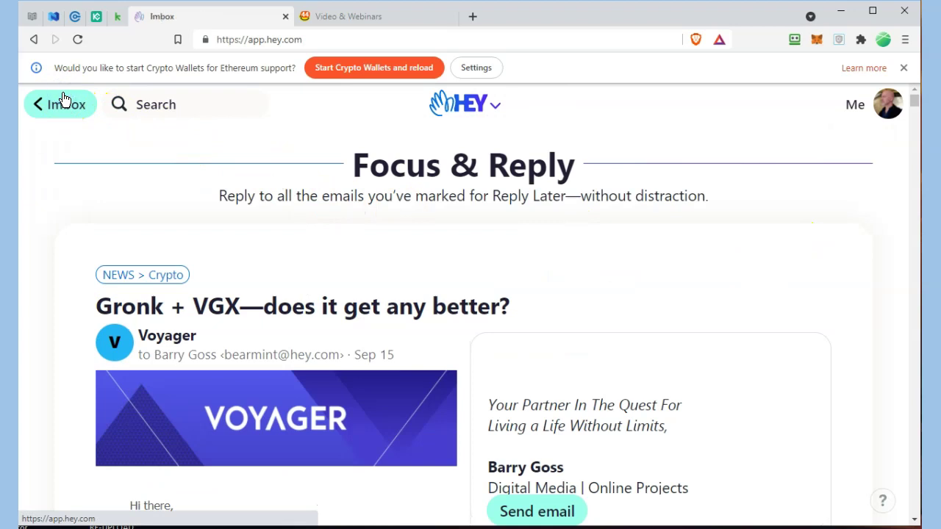
pyautogui.scroll(-3, 361, 230)
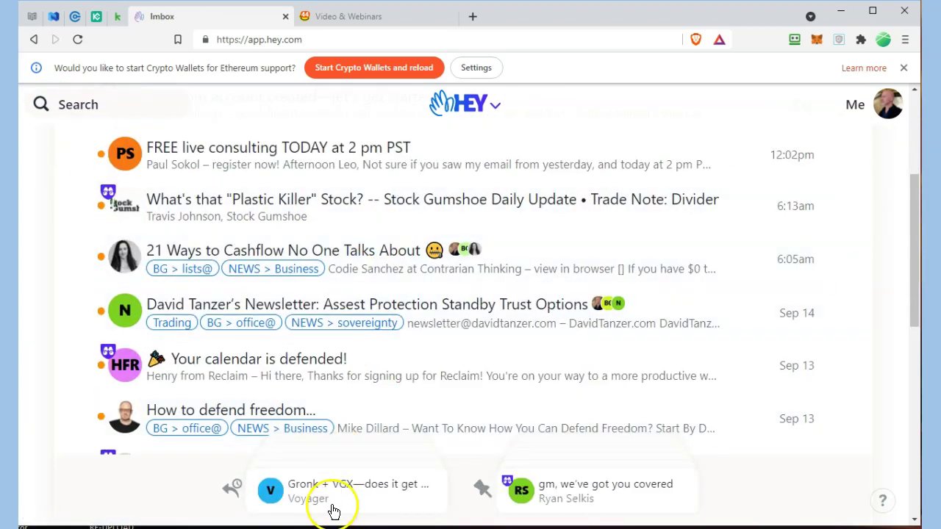
pyautogui.moveTo(330, 489)
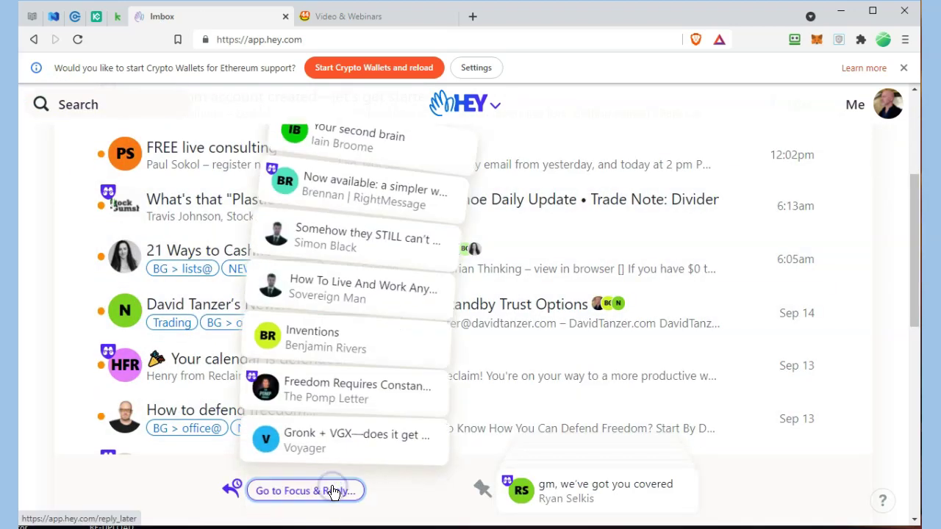
pyautogui.click(342, 141)
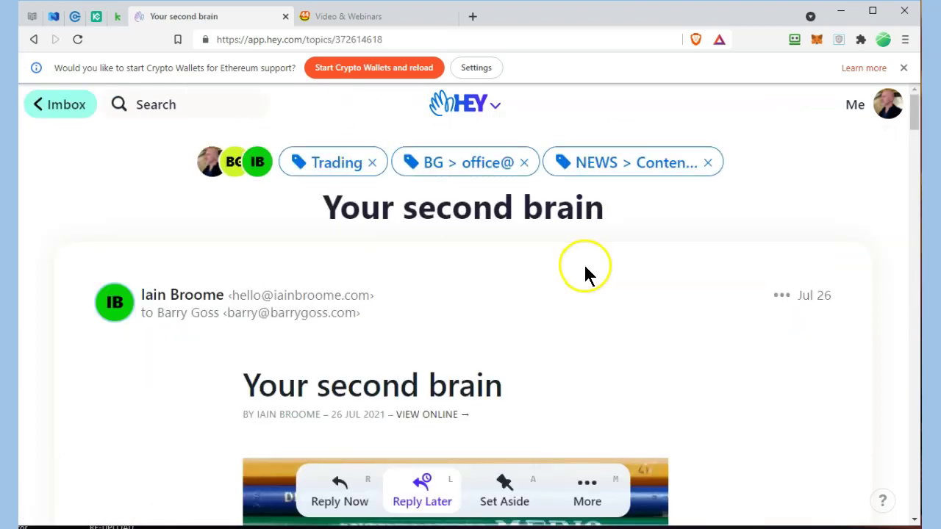
pyautogui.scroll(-10, 661, 291)
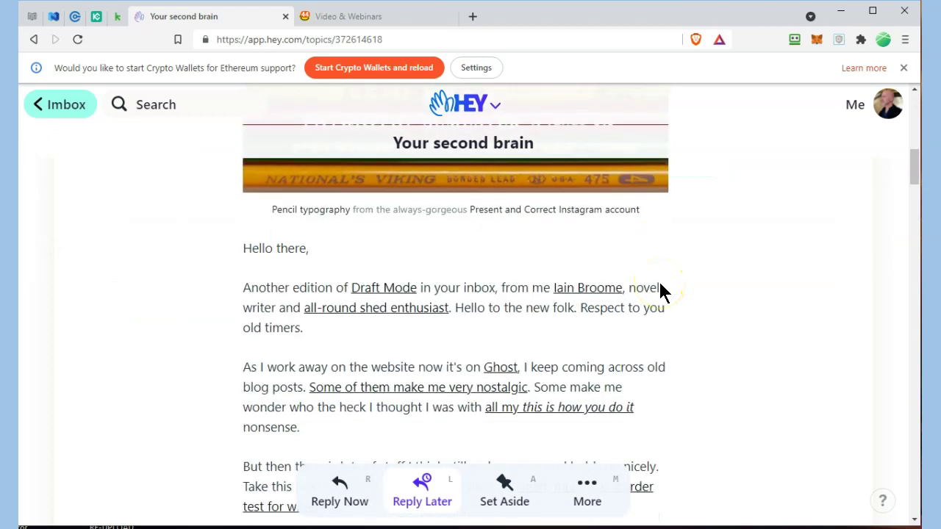
pyautogui.scroll(-10, 662, 291)
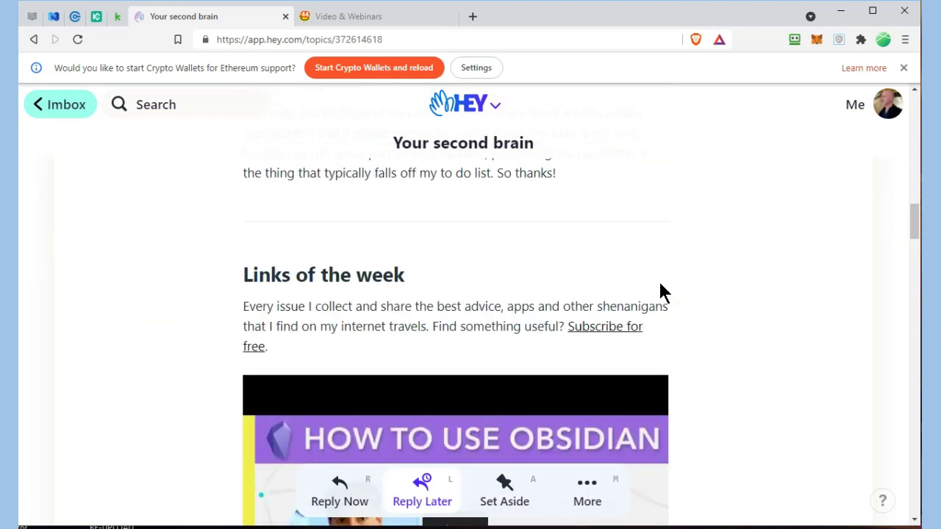
pyautogui.scroll(-3, 660, 292)
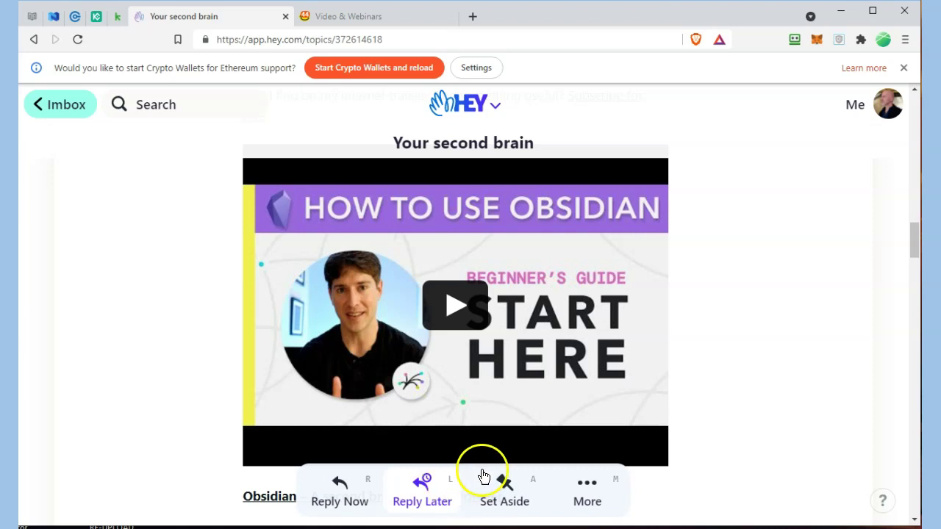
pyautogui.scroll(10, 576, 393)
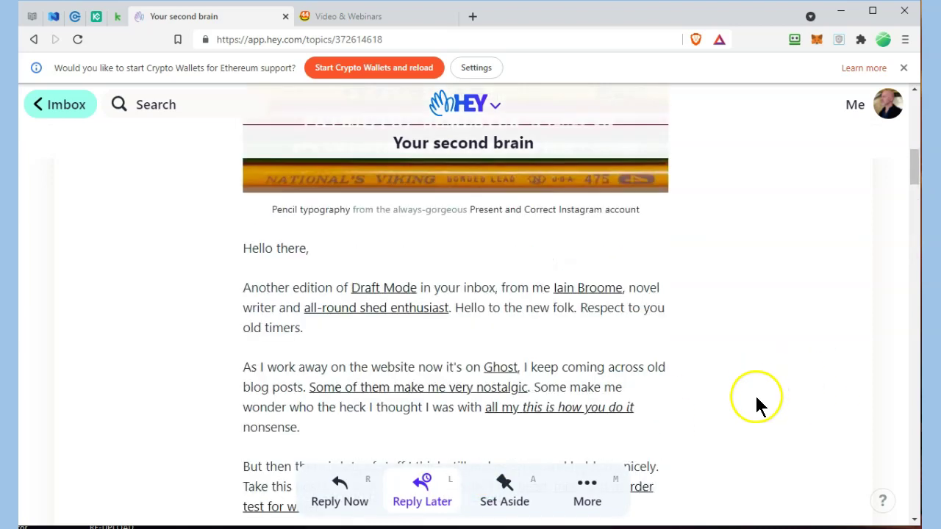
# - Back on the Imbox, remove the yellow peace-hand cover from Previously Seen
pyautogui.click(68, 112)
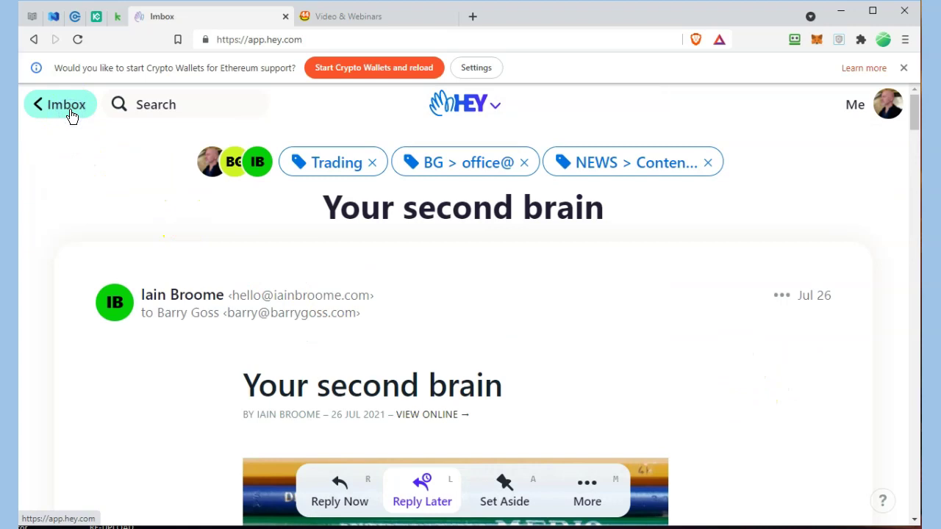
pyautogui.scroll(-6, 530, 232)
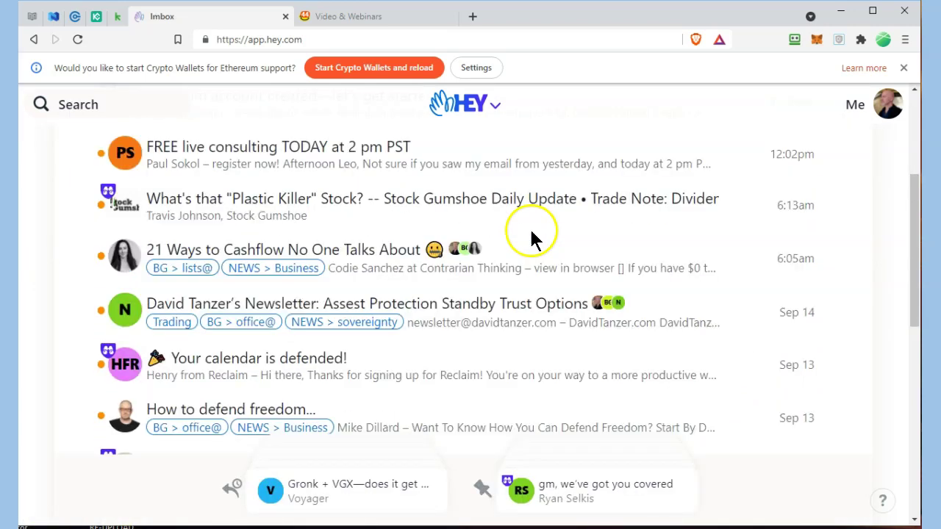
pyautogui.scroll(6, 368, 231)
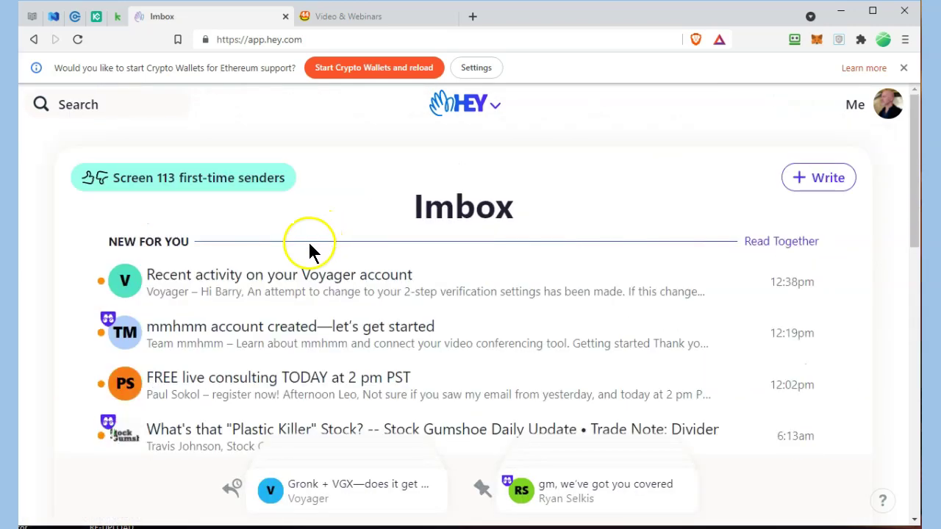
pyautogui.scroll(-15, 309, 247)
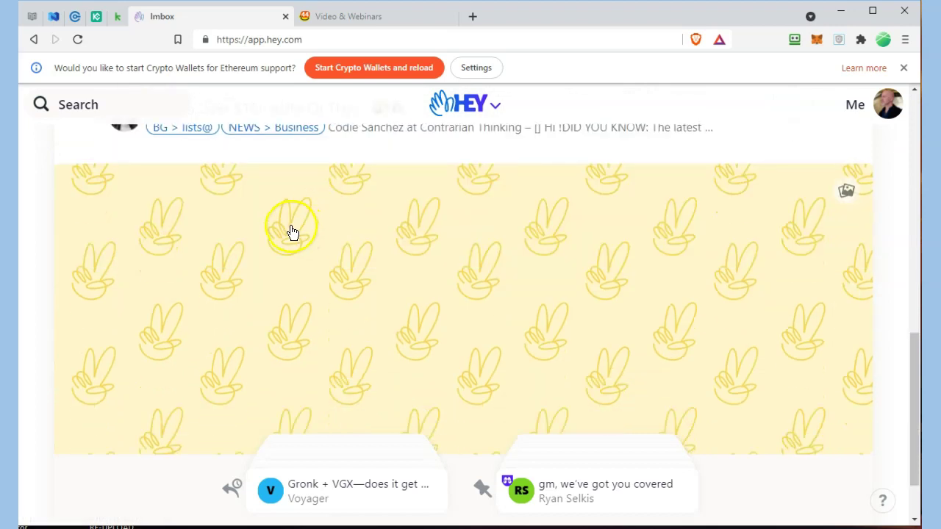
pyautogui.click(846, 190)
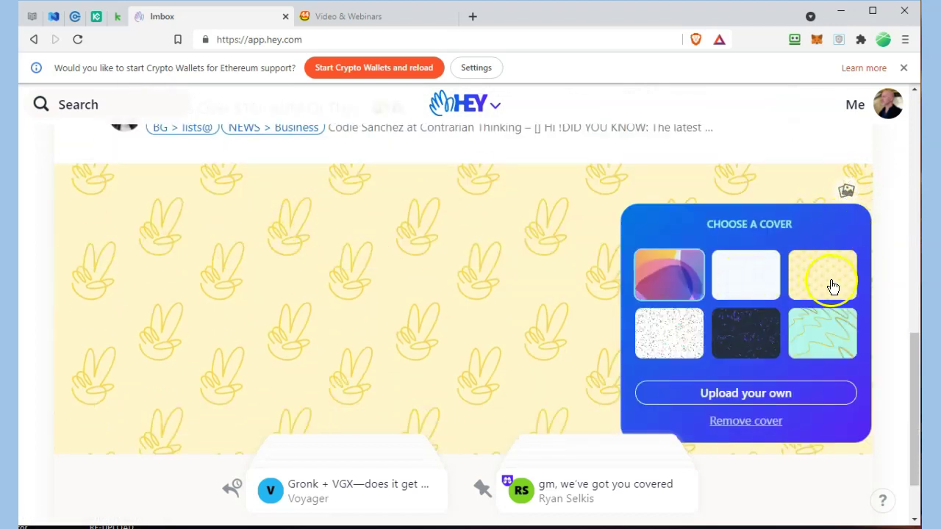
pyautogui.click(770, 420)
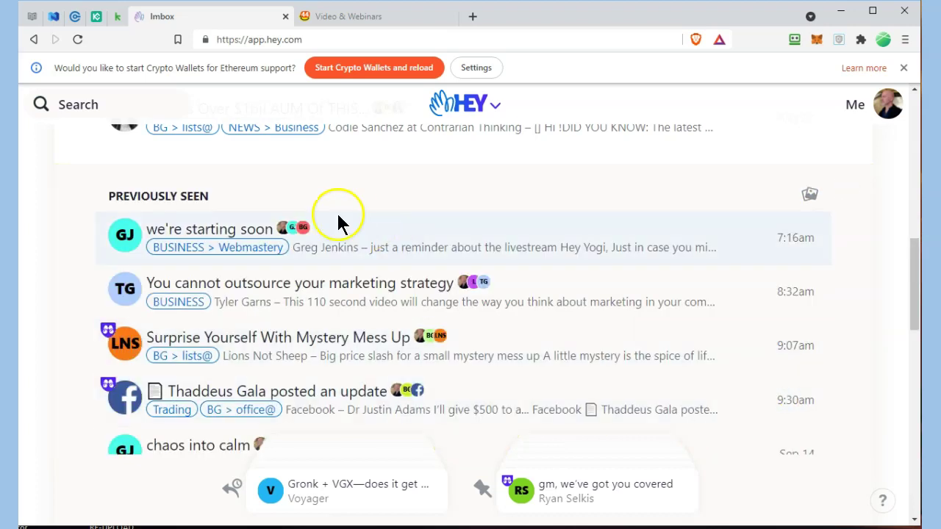
# - Apply the light blue graph-paper cover over Previously Seen
pyautogui.scroll(6, 177, 194)
pyautogui.scroll(-3, 173, 197)
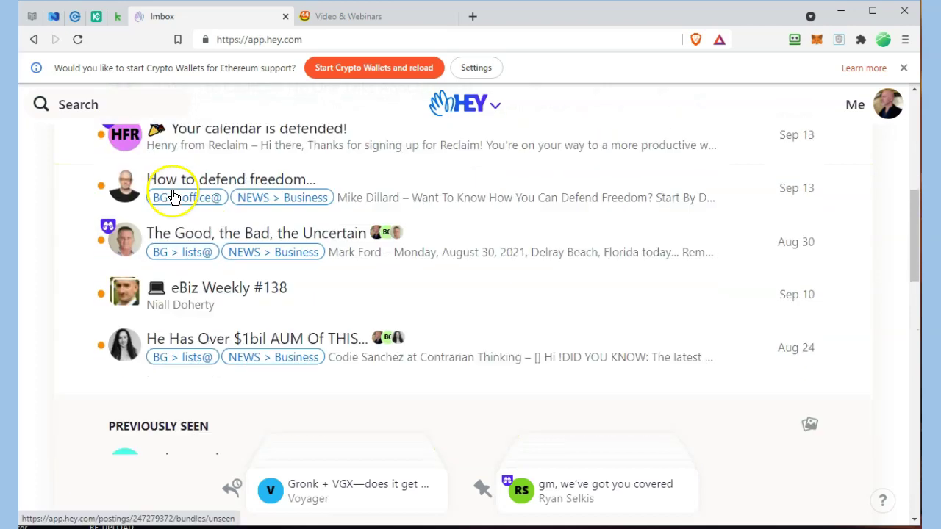
pyautogui.scroll(-3, 175, 197)
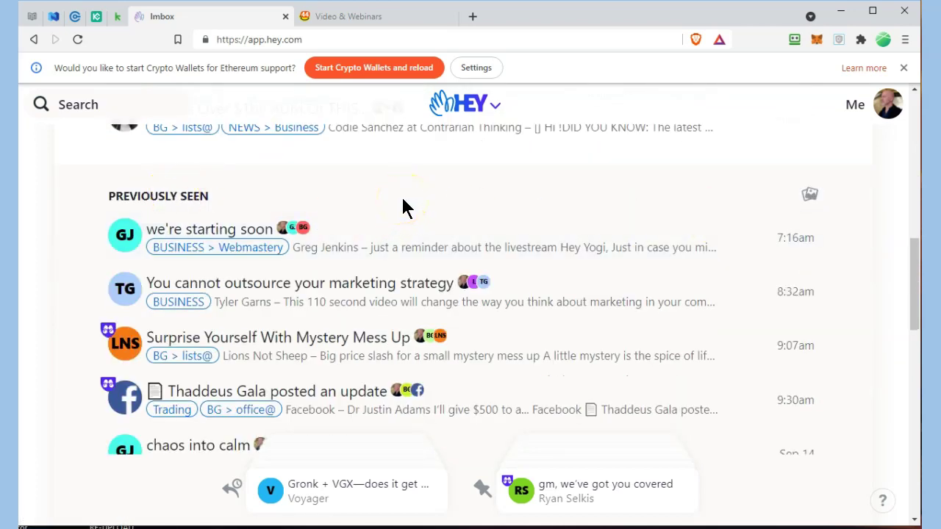
pyautogui.click(809, 194)
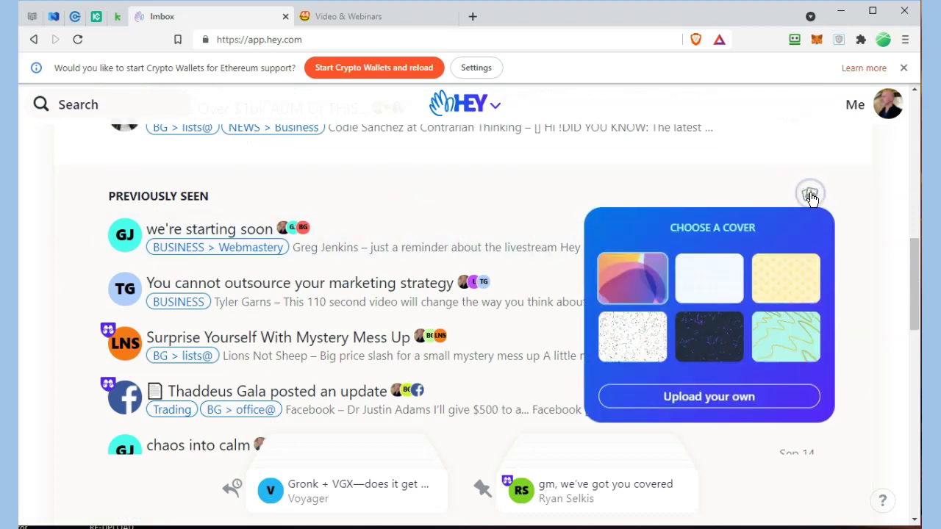
pyautogui.click(708, 279)
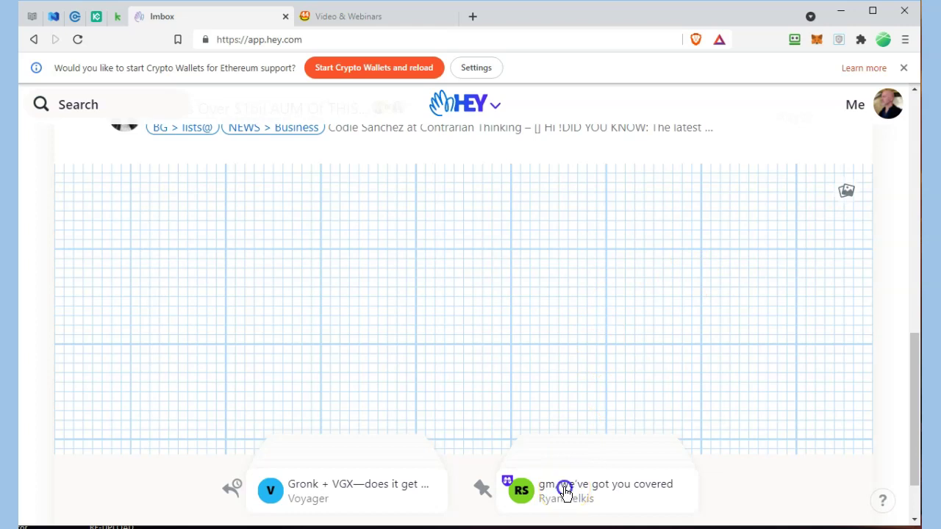
# - Fan out the Set Aside stack, then collapse it and return to the top of the Imbox
pyautogui.click(564, 491)
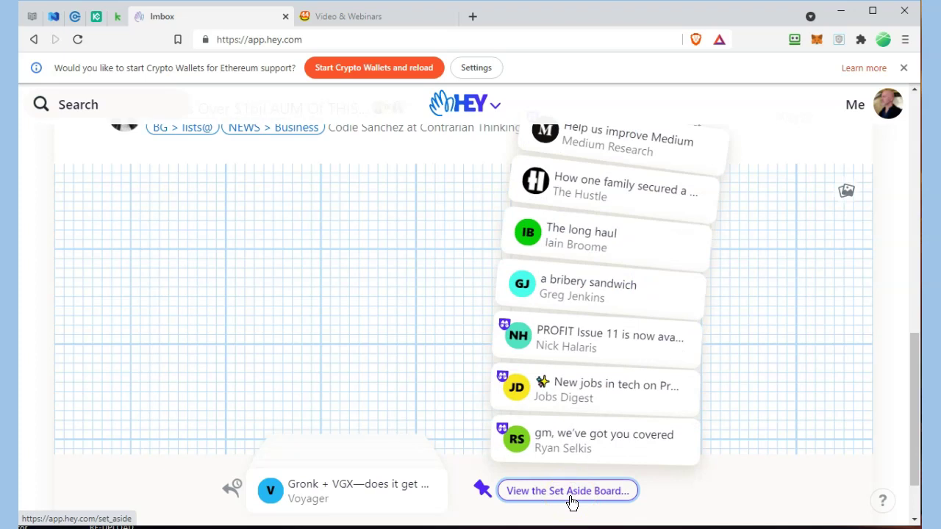
pyautogui.scroll(3, 589, 388)
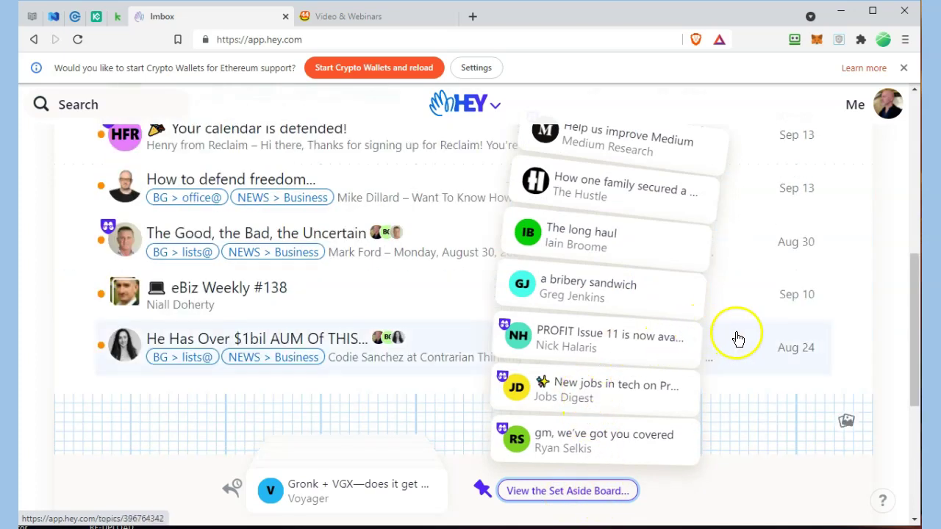
pyautogui.click(68, 322)
pyautogui.scroll(5, 95, 323)
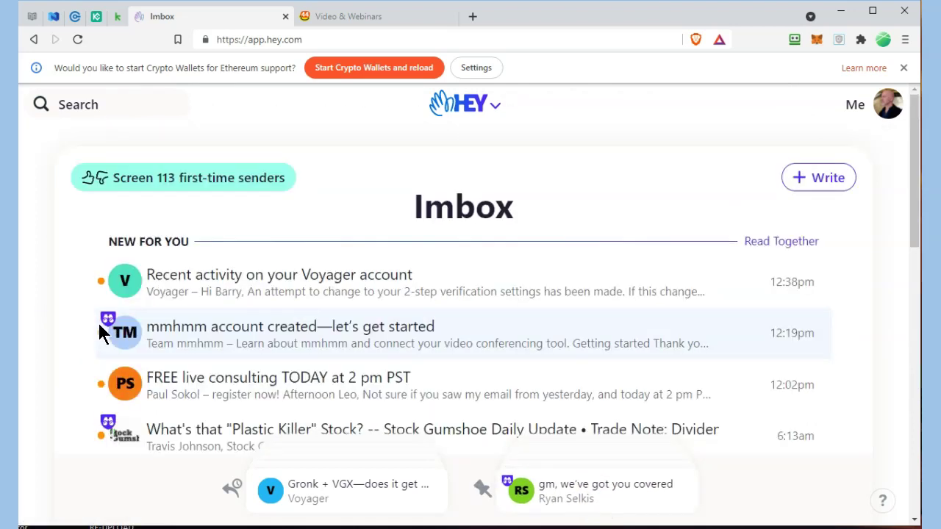
pyautogui.scroll(-3, 103, 323)
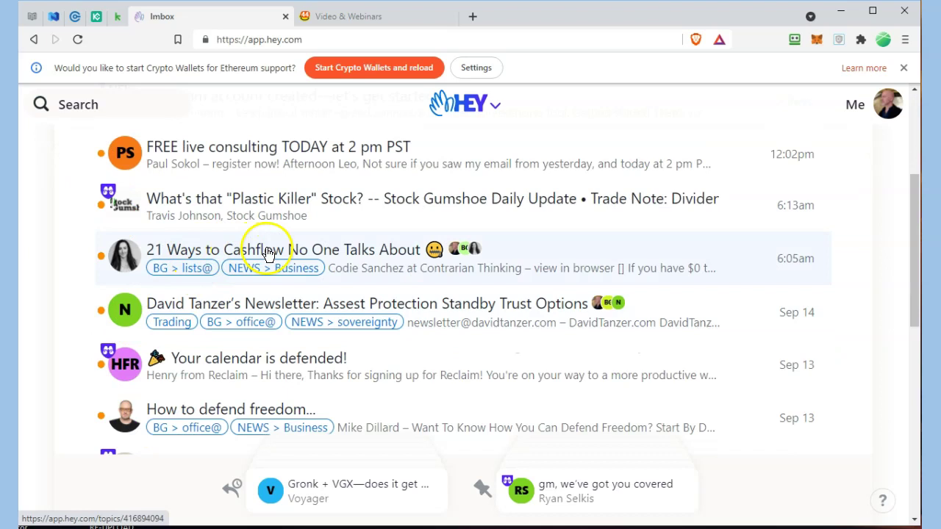
# - Set aside the '21 Ways to Cashflow No One Talks About' email and confirm it joined the stack
pyautogui.click(127, 269)
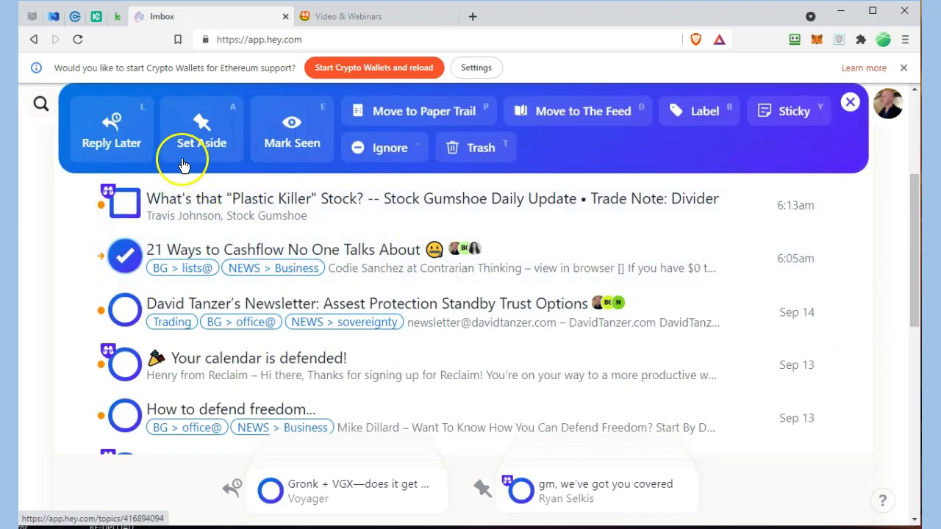
pyautogui.click(186, 156)
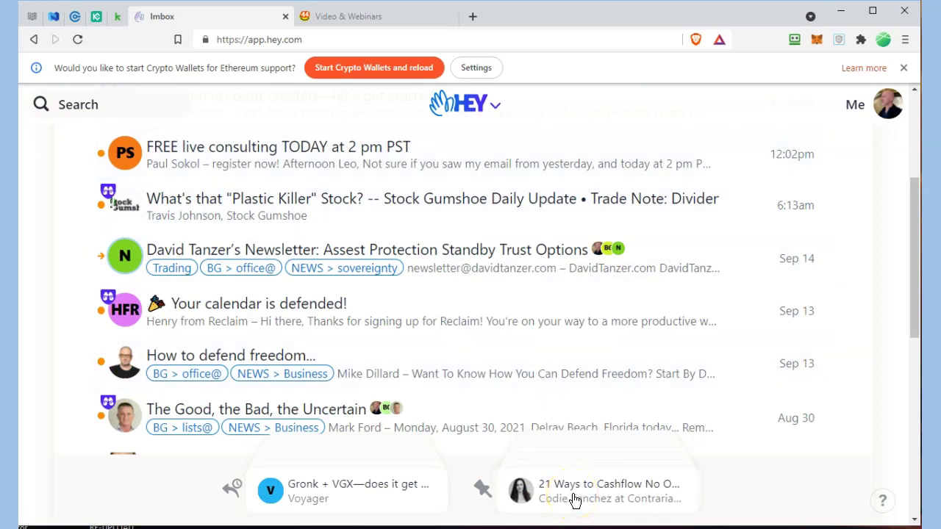
pyautogui.moveTo(574, 500)
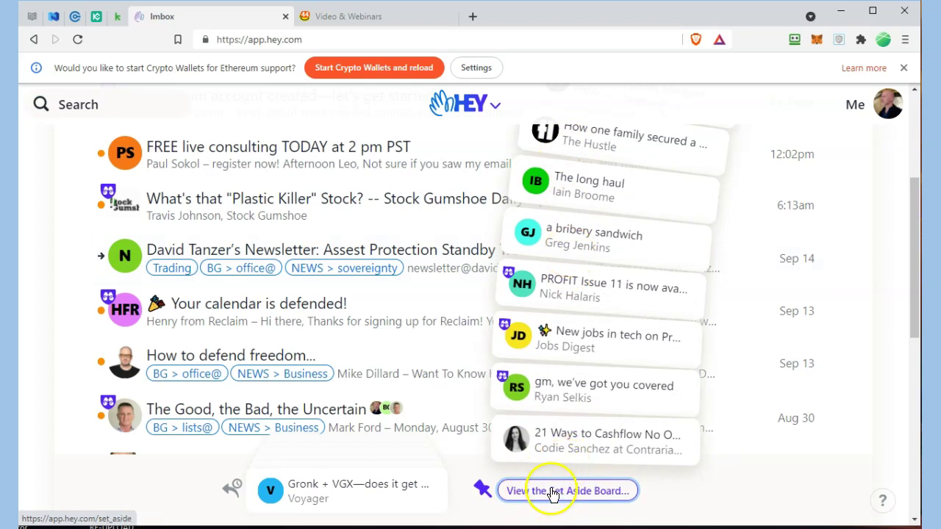
# - Open the full Set Aside board, browse its cards, then bring up the HEY menu
pyautogui.click(553, 491)
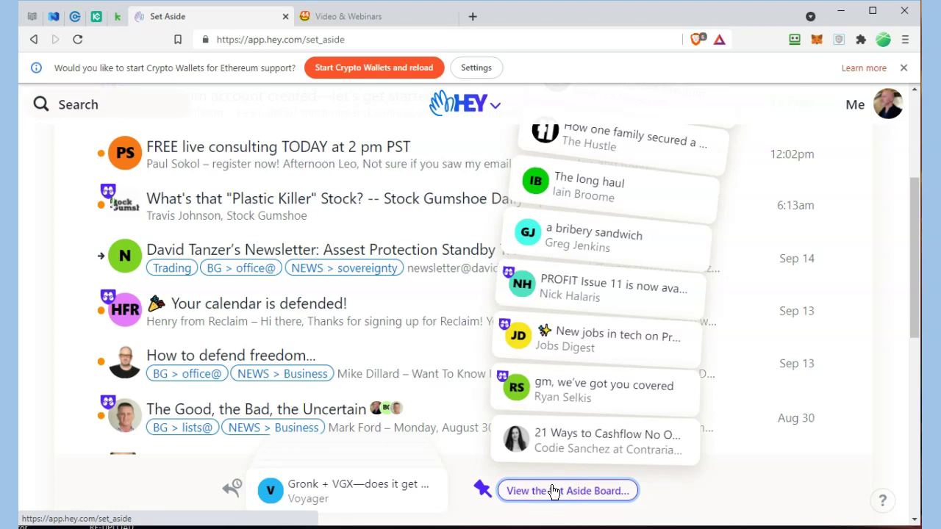
pyautogui.click(554, 491)
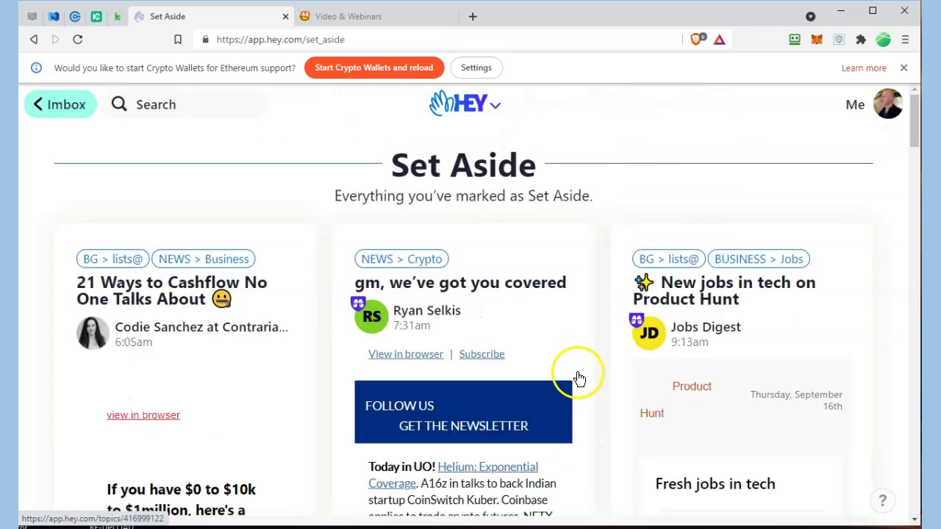
pyautogui.scroll(-7, 578, 378)
pyautogui.scroll(3, 578, 378)
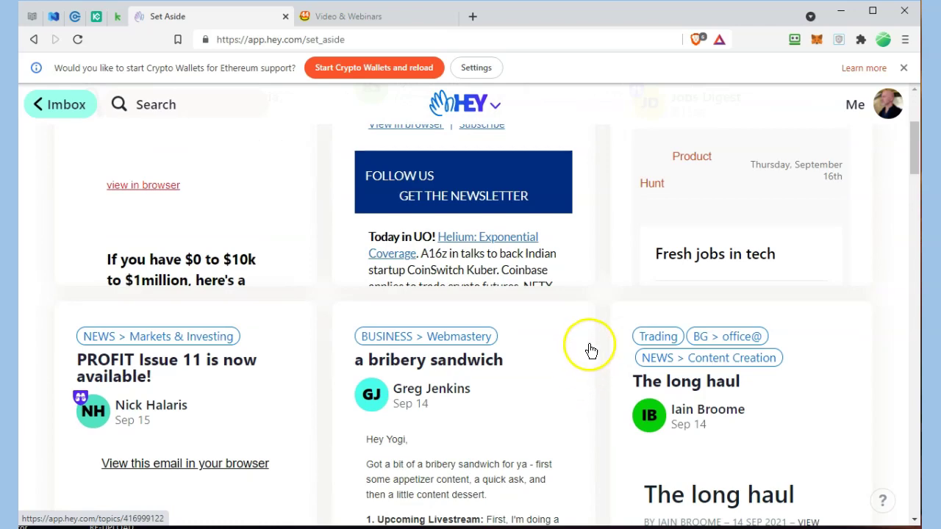
pyautogui.scroll(-6, 591, 347)
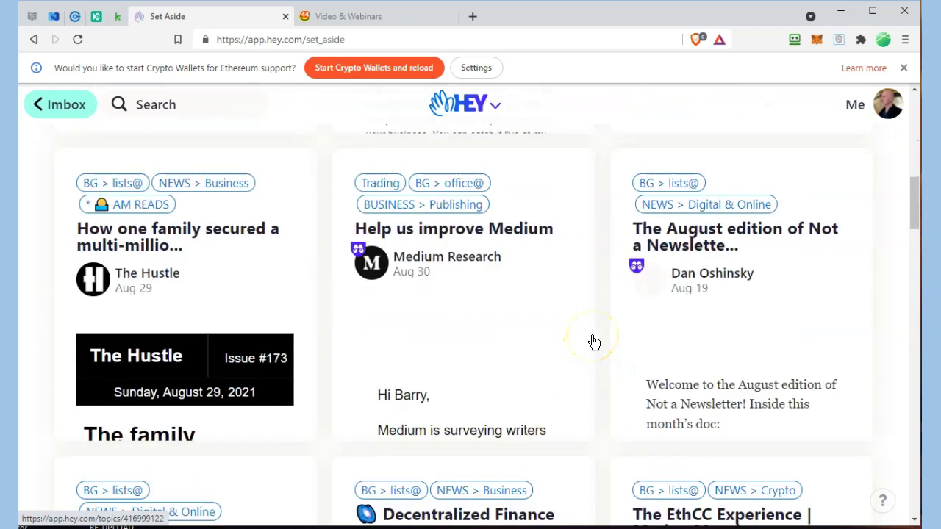
pyautogui.scroll(-3, 595, 342)
pyautogui.scroll(8, 597, 340)
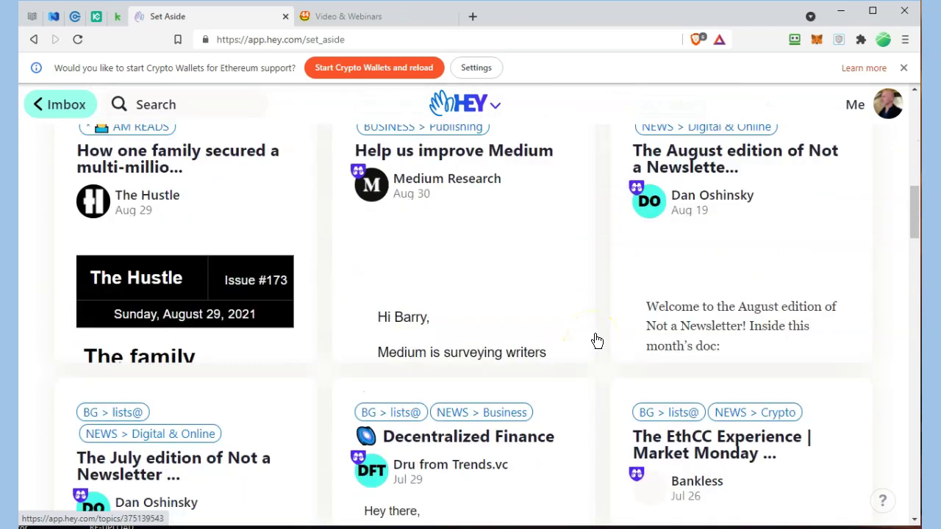
pyautogui.scroll(5, 599, 338)
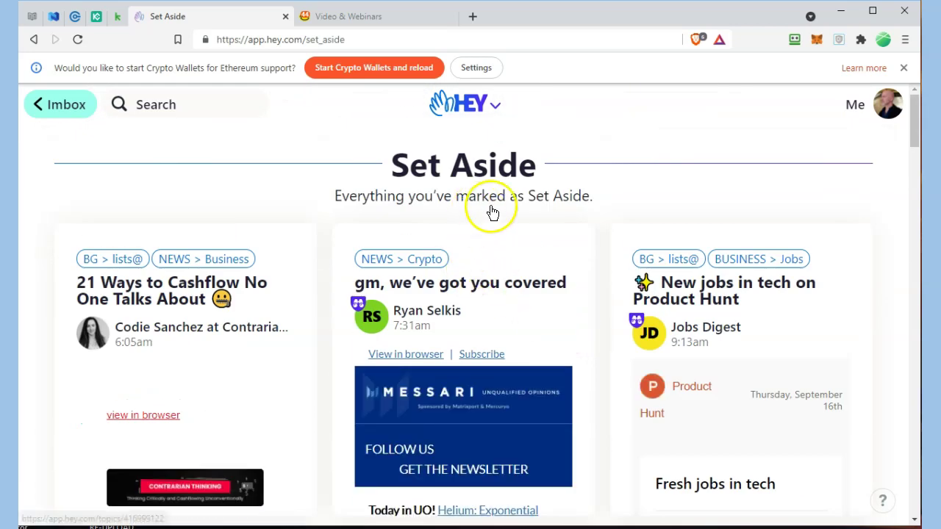
pyautogui.click(496, 108)
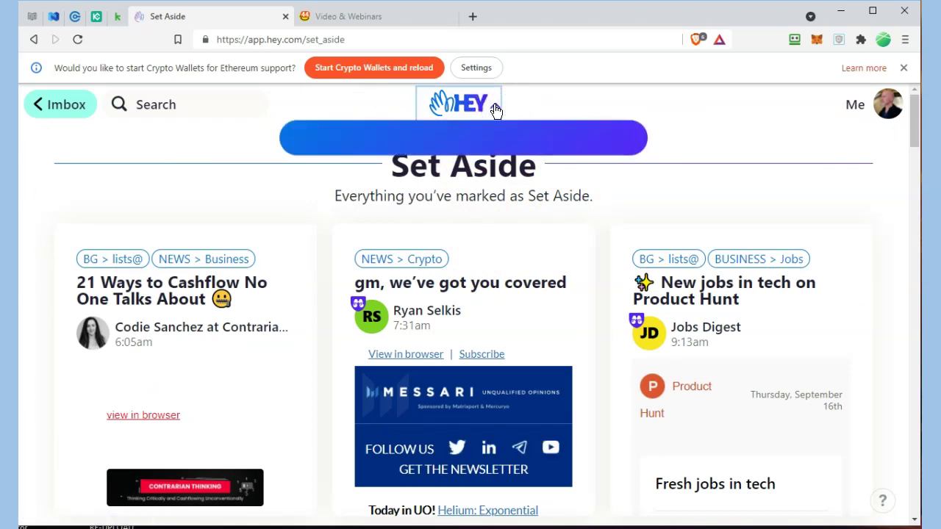
# - Switch to The Feed and browse the newsletters, ending at 'Is online poker meets trading the next Unicorn?'
pyautogui.click(469, 236)
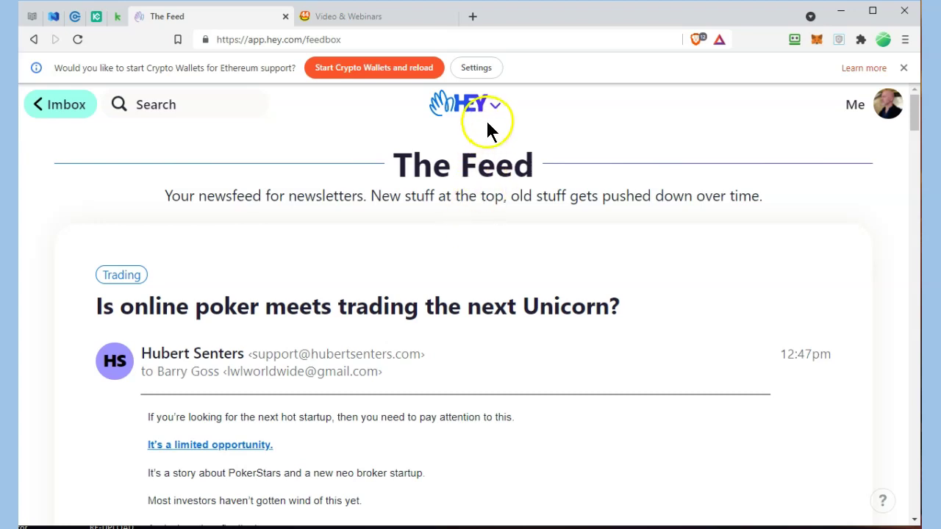
pyautogui.scroll(-15, 486, 185)
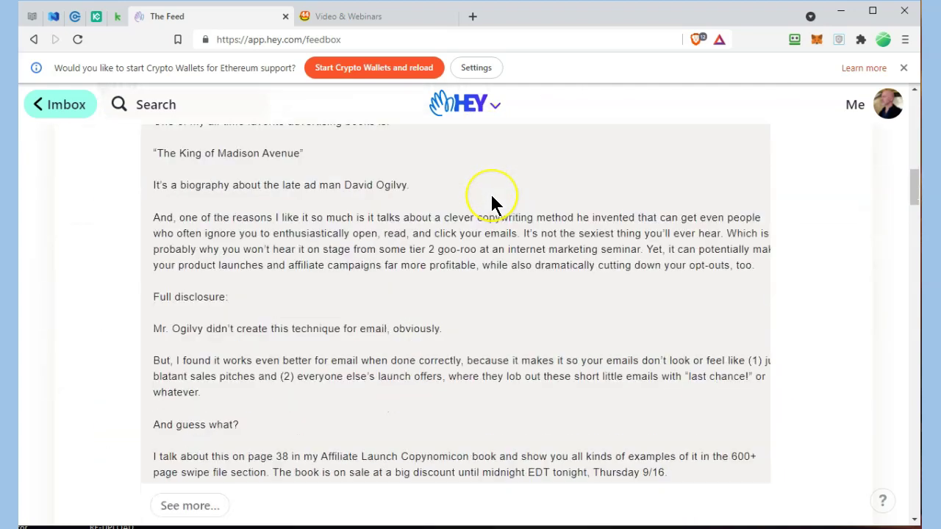
pyautogui.scroll(-5, 492, 202)
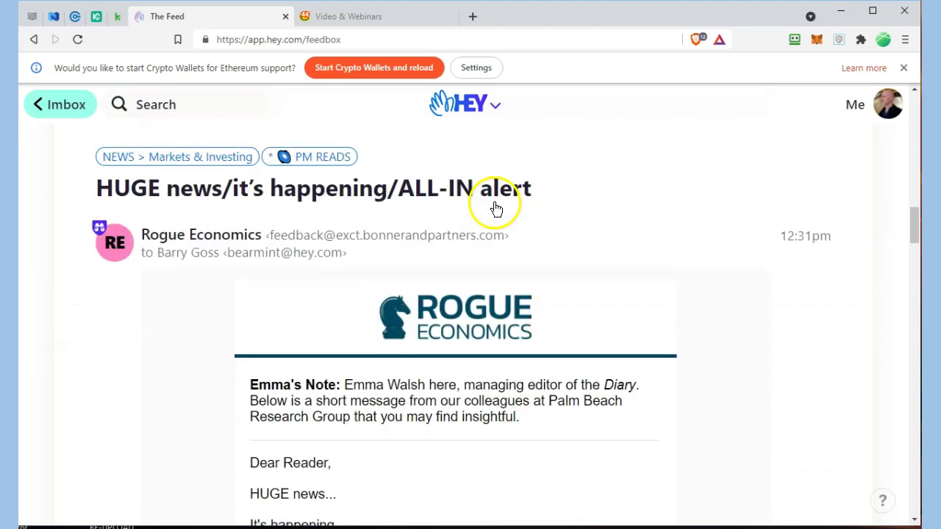
pyautogui.scroll(5, 496, 210)
pyautogui.scroll(-9, 496, 210)
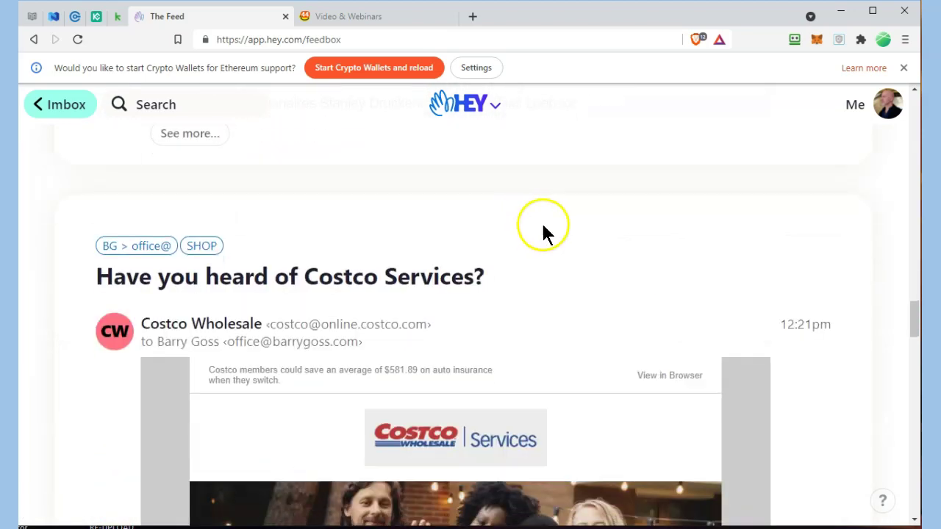
pyautogui.scroll(12, 784, 245)
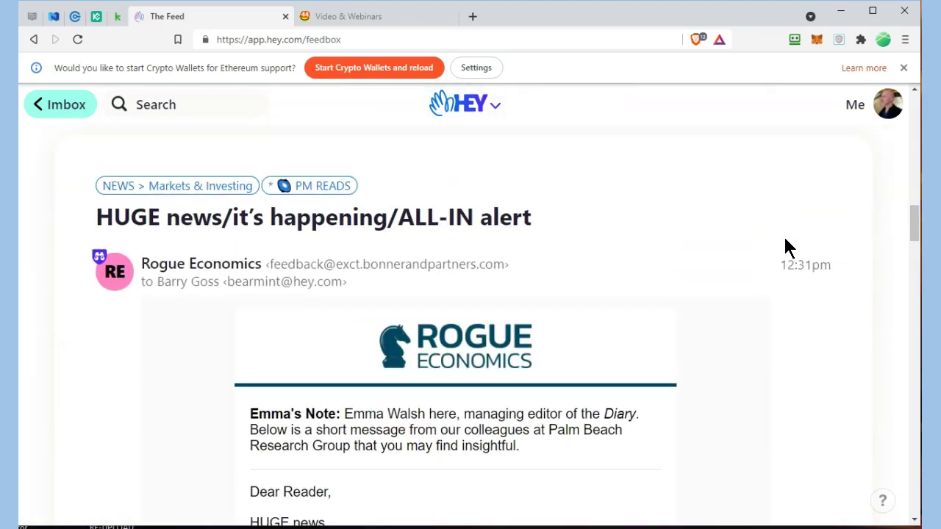
pyautogui.scroll(5, 787, 239)
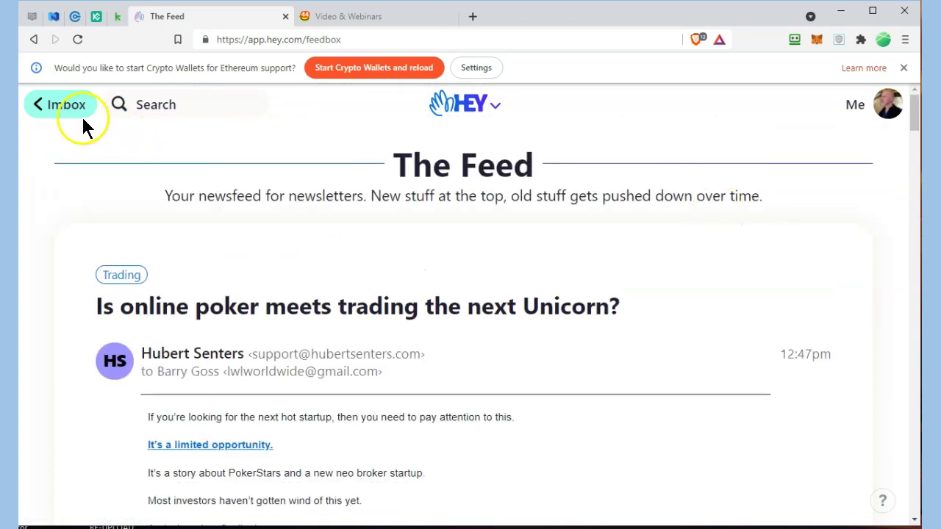
# - Go back to the Imbox, scroll through it, and drop open the HEY navigation menu
pyautogui.click(71, 109)
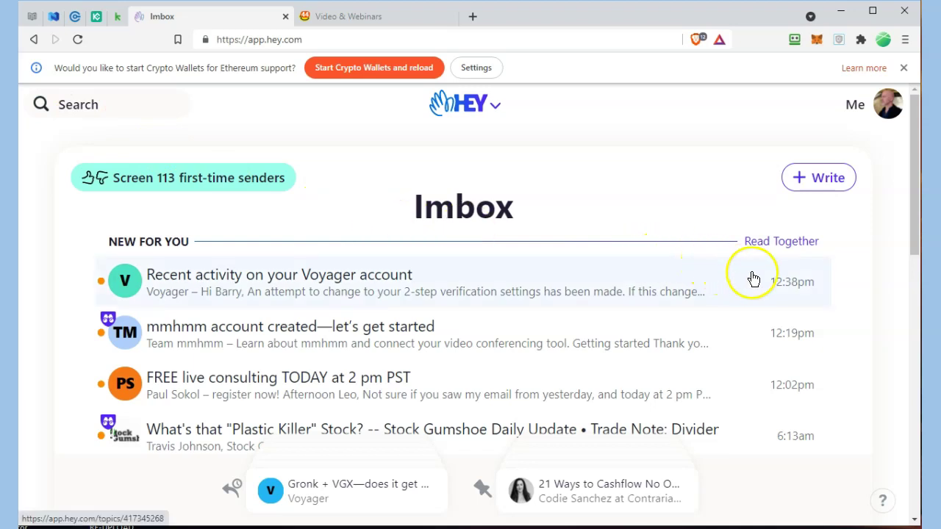
pyautogui.scroll(-6, 752, 272)
pyautogui.scroll(-3, 826, 347)
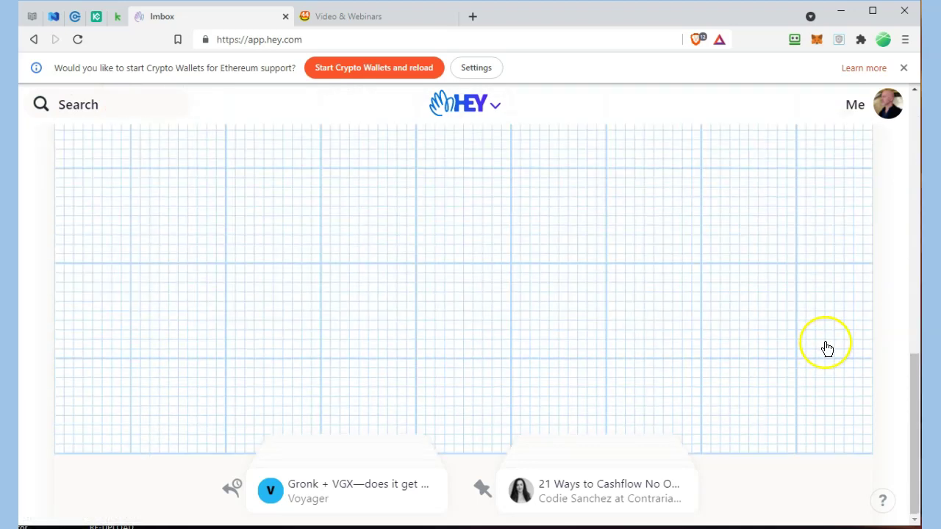
pyautogui.scroll(10, 823, 345)
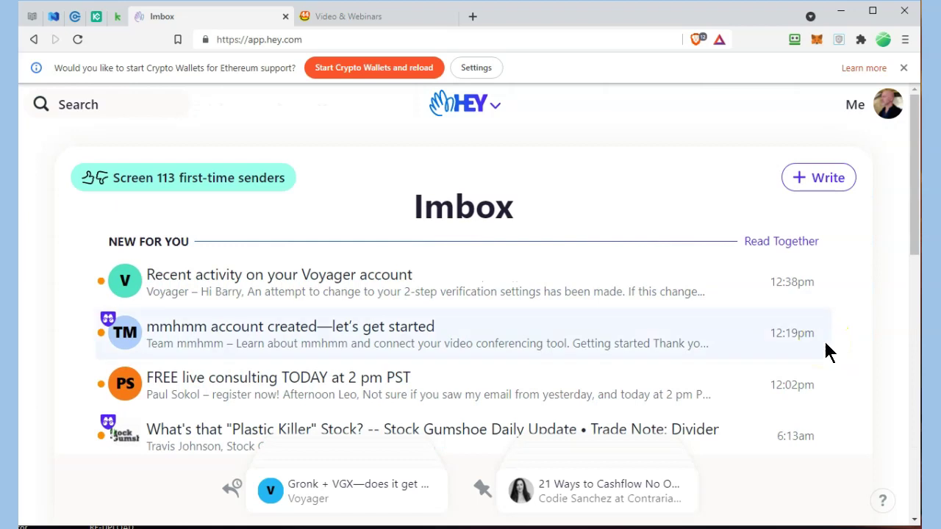
pyautogui.click(492, 112)
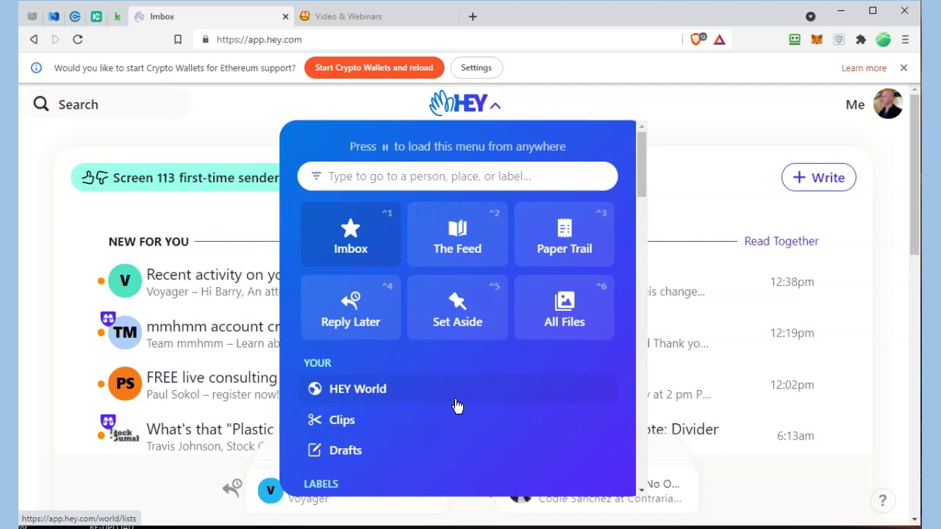
# - Browse the saved Clips, starting with the Blockworks | Daily clip about gold and crypto
pyautogui.click(342, 422)
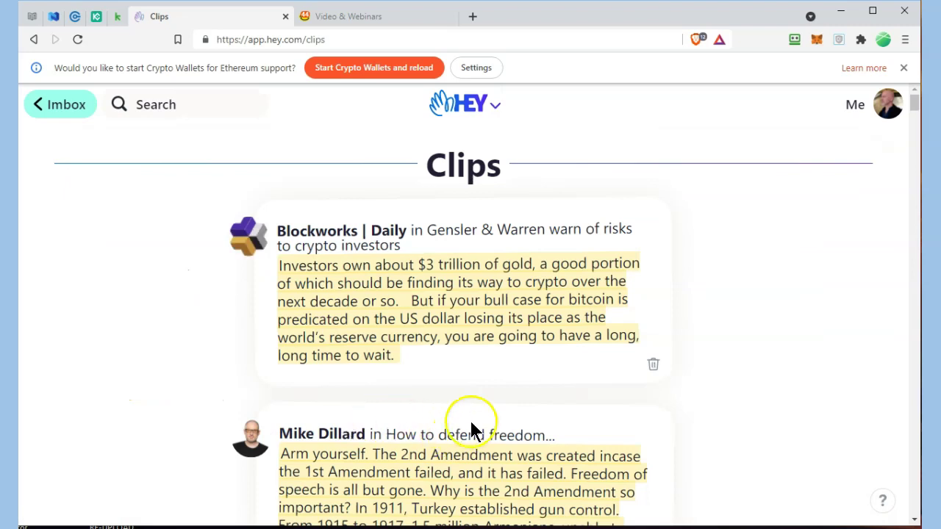
pyautogui.scroll(-6, 478, 420)
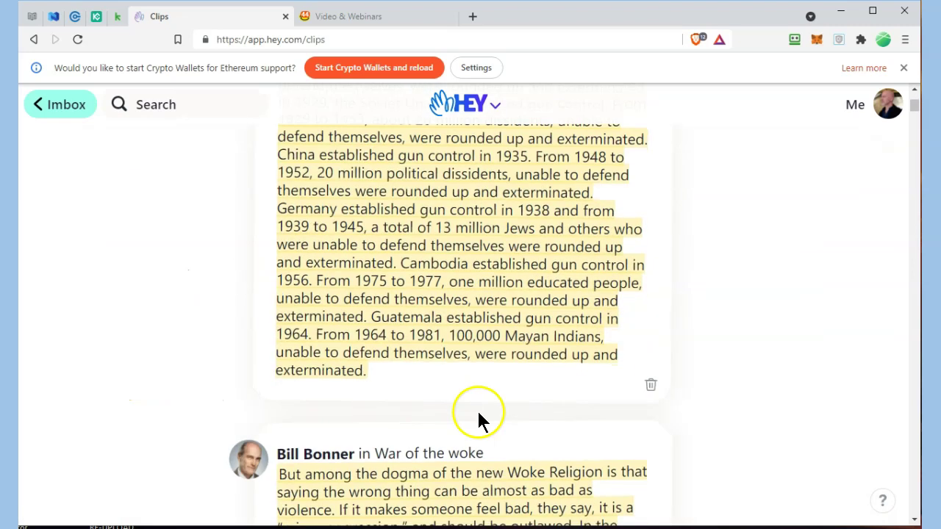
pyautogui.scroll(-3, 478, 419)
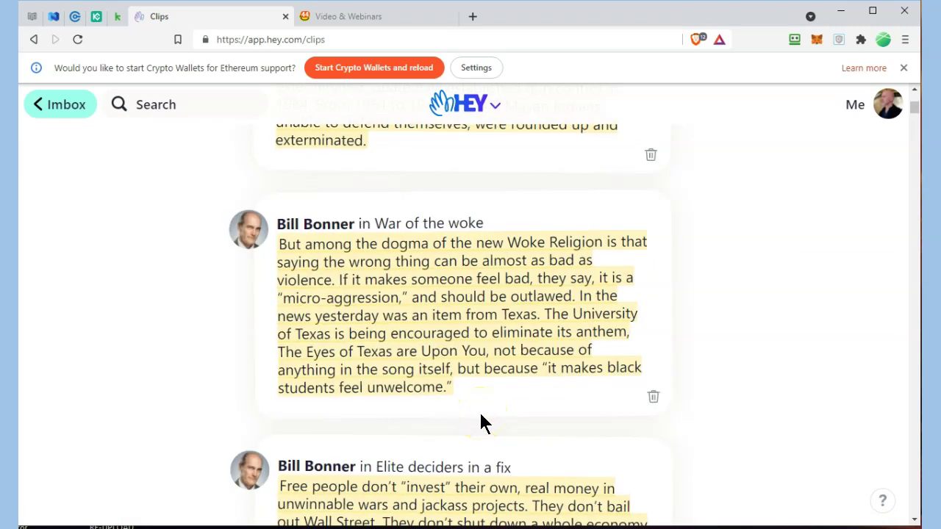
pyautogui.scroll(-12, 482, 423)
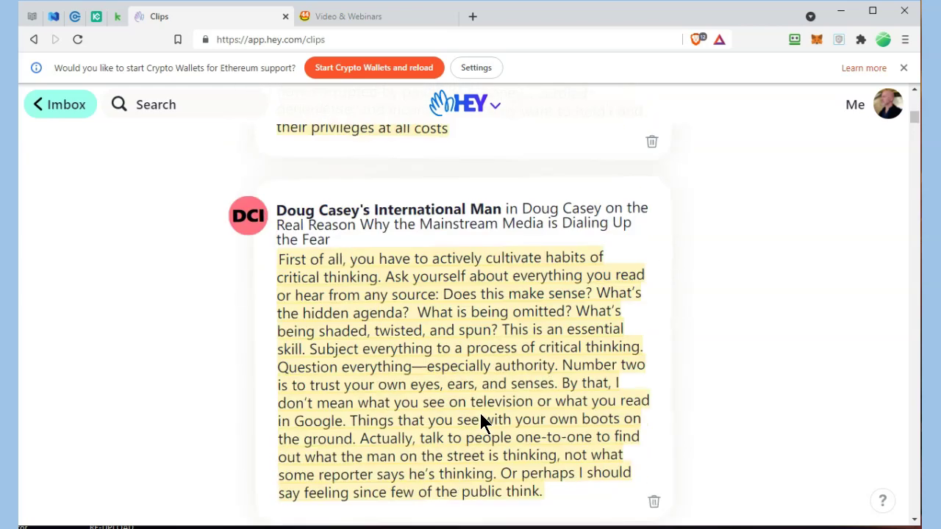
pyautogui.scroll(-3, 481, 420)
pyautogui.scroll(-3, 569, 339)
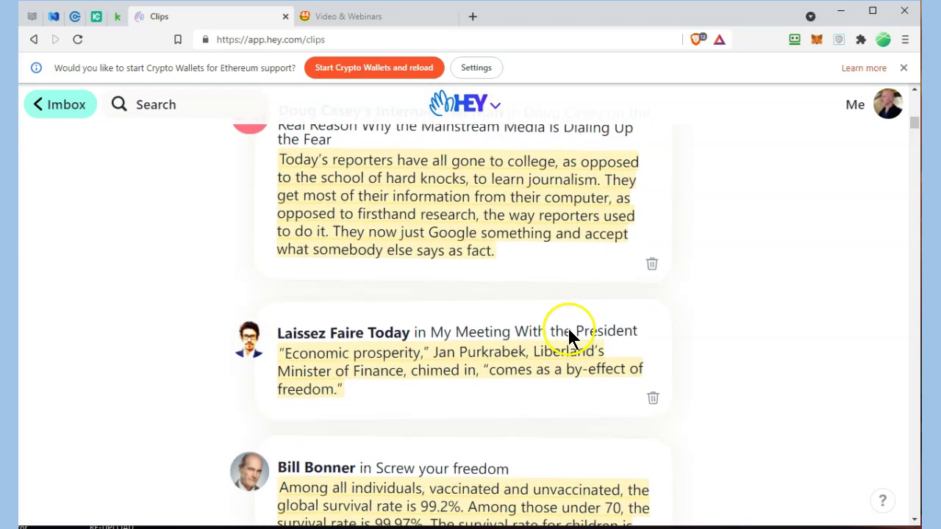
pyautogui.scroll(-6, 570, 337)
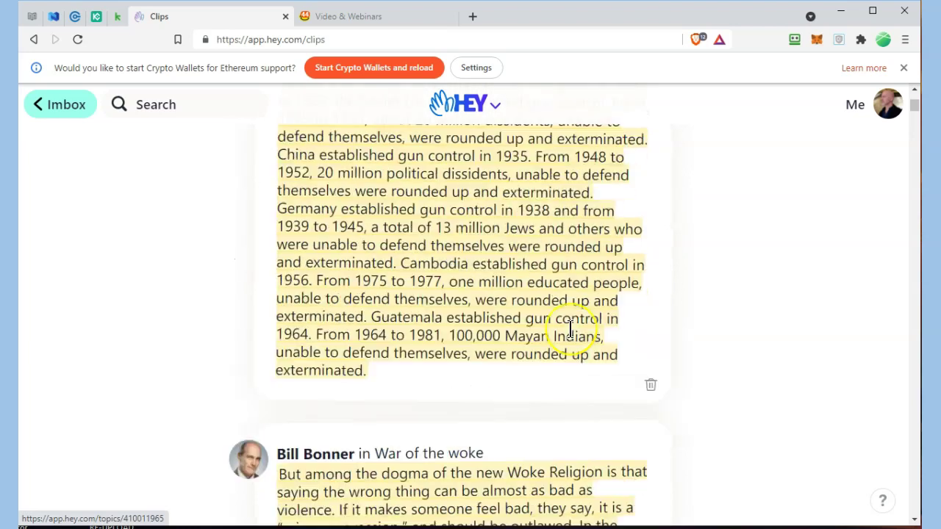
pyautogui.scroll(6, 570, 330)
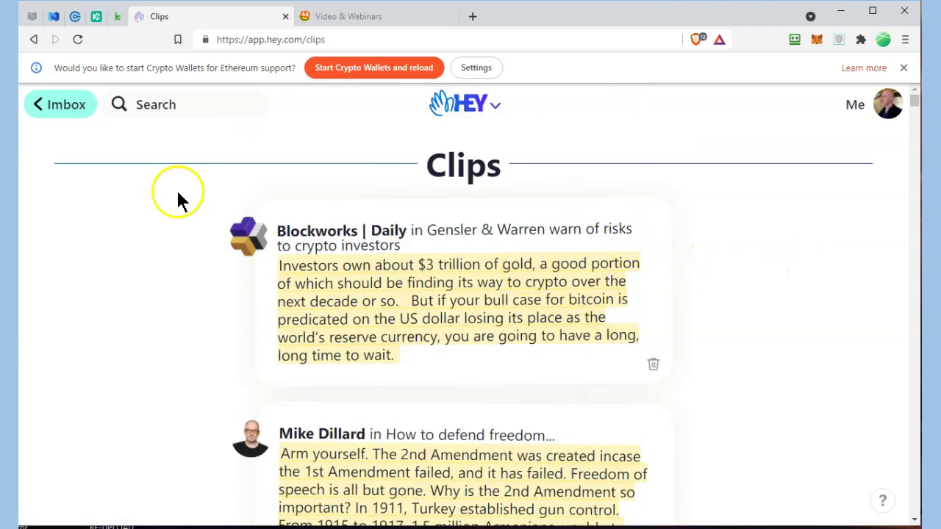
# - Save the opening paragraph of the 'FREE live consulting TODAY at 2 pm PST' email as a clip
pyautogui.click(65, 107)
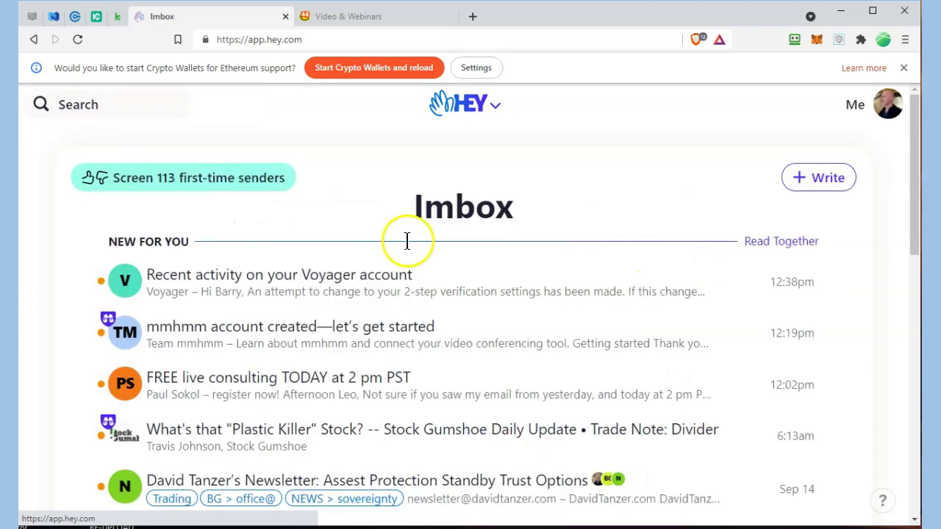
pyautogui.scroll(-3, 405, 248)
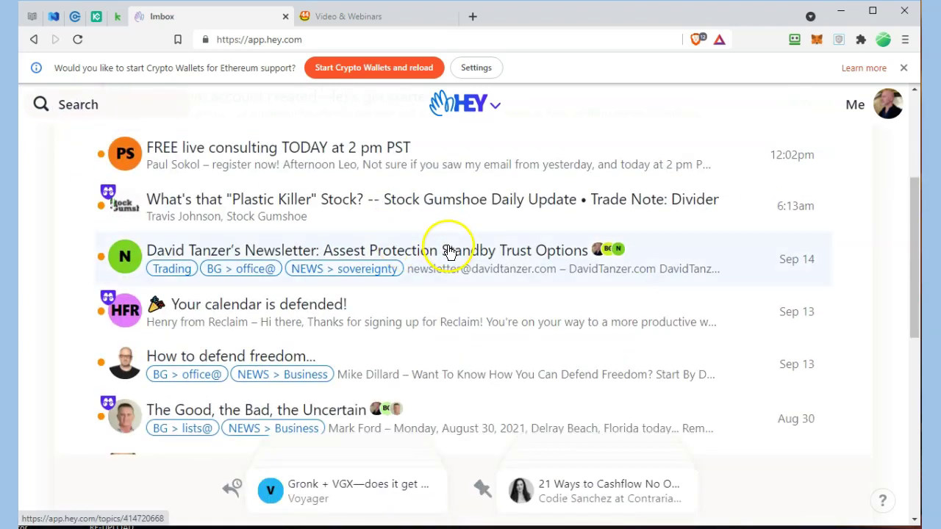
pyautogui.click(301, 149)
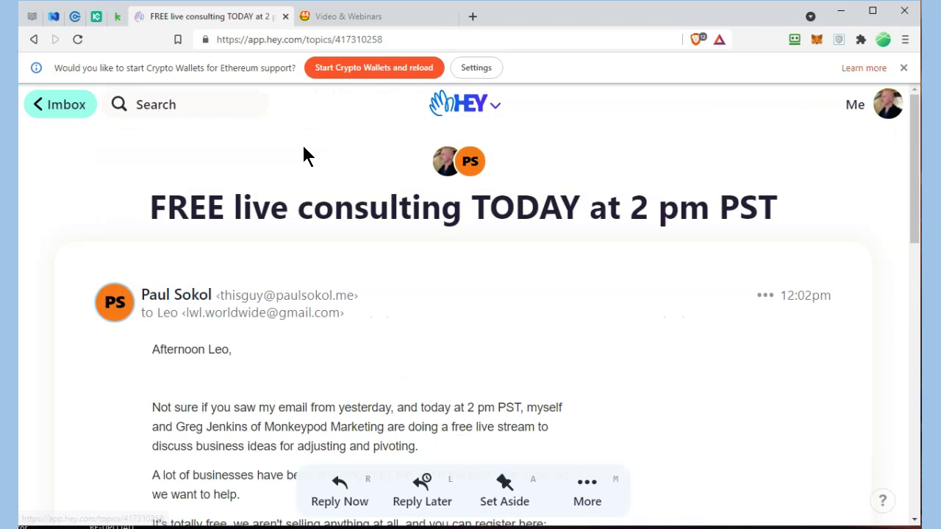
pyautogui.scroll(-3, 294, 158)
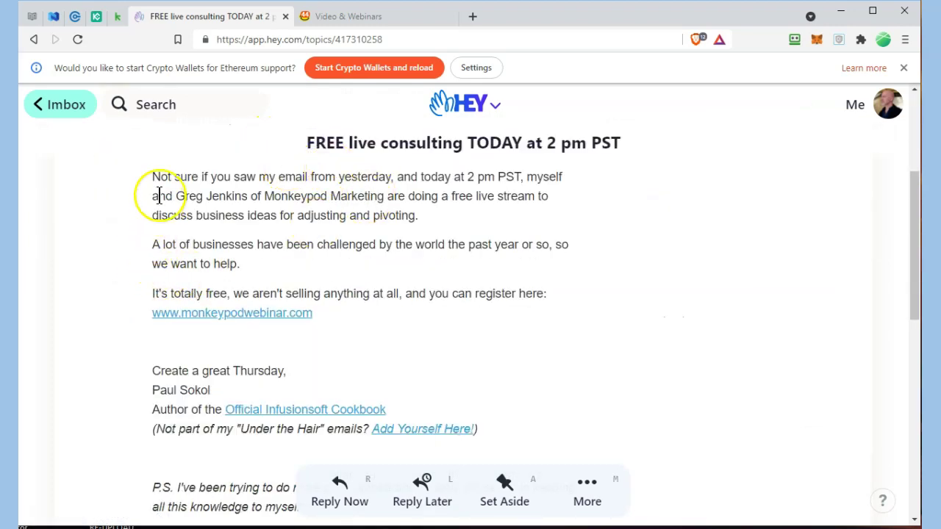
pyautogui.moveTo(151, 174); pyautogui.dragTo(445, 220)
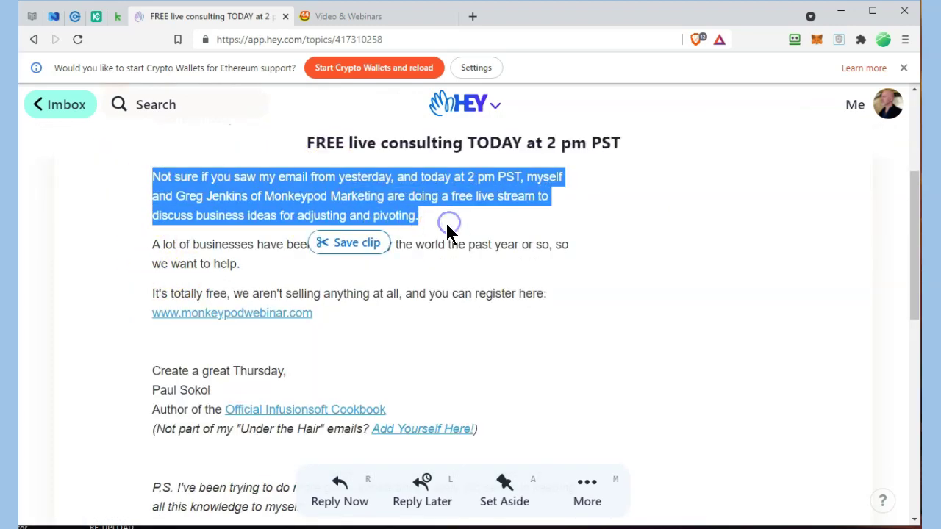
pyautogui.click(357, 243)
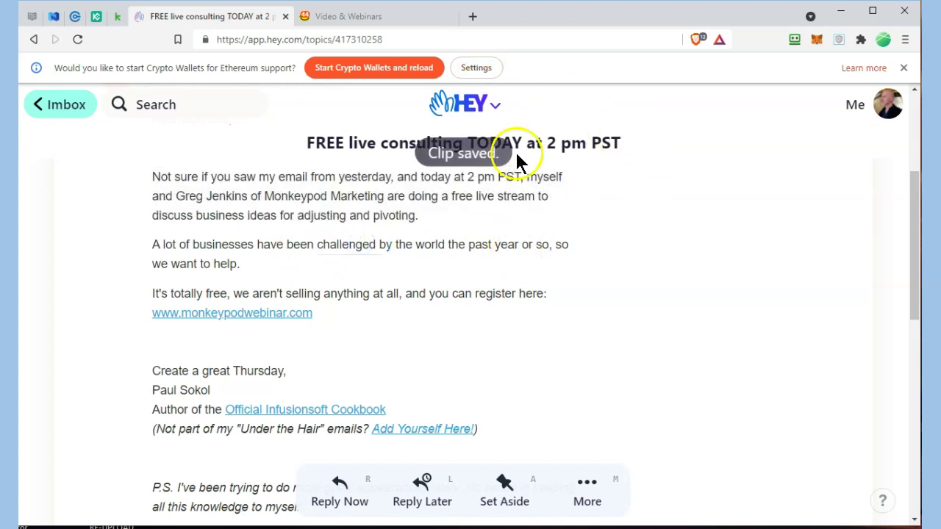
# - Delete the new consulting clip from the Clips page and return to the Imbox
pyautogui.click(497, 114)
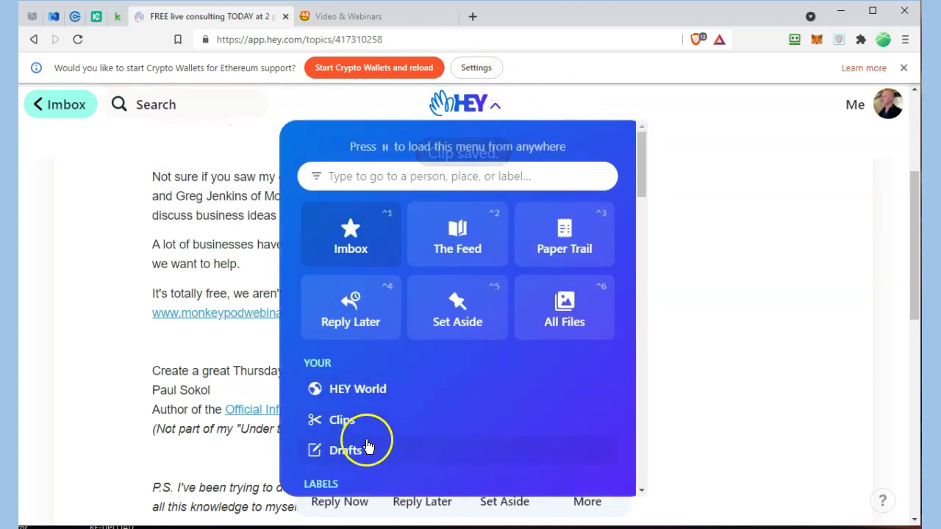
pyautogui.click(348, 430)
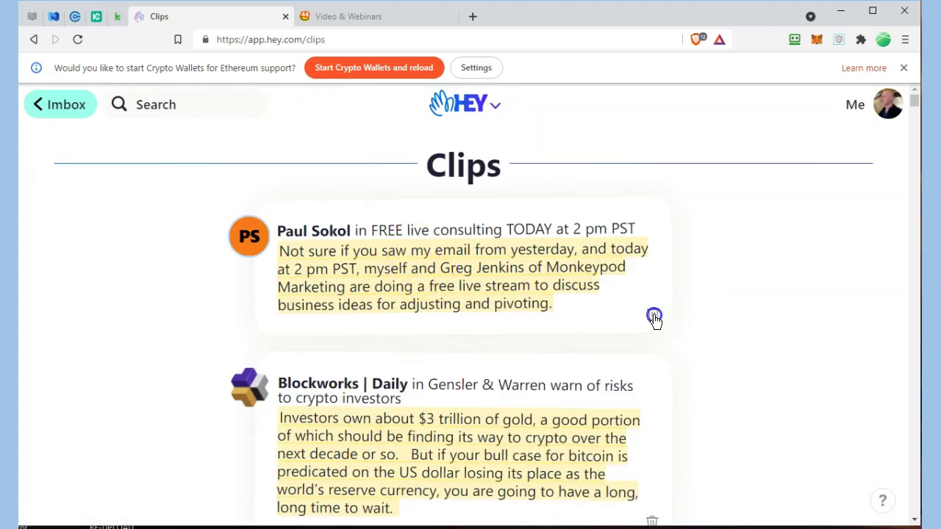
pyautogui.click(653, 314)
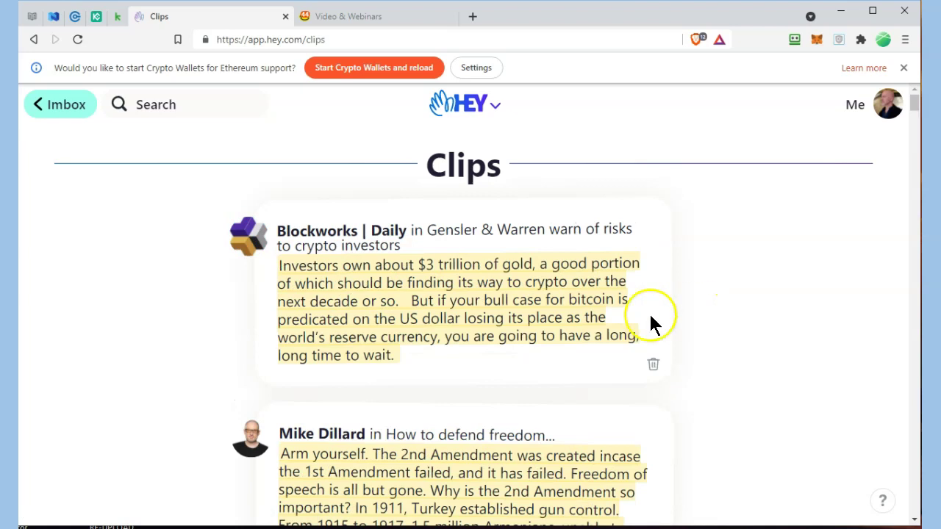
pyautogui.click(52, 105)
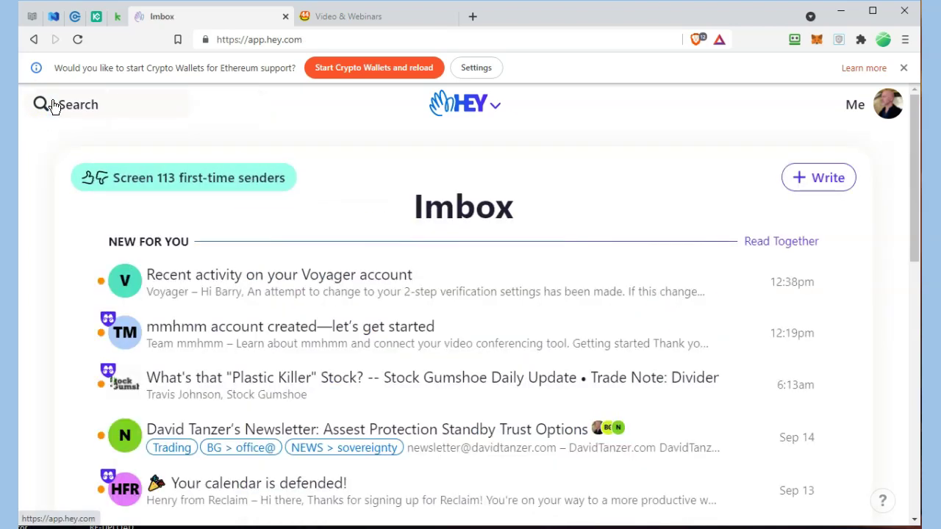
# - Visit the HEY World page, read through its description, then head back to the Imbox
pyautogui.click(491, 108)
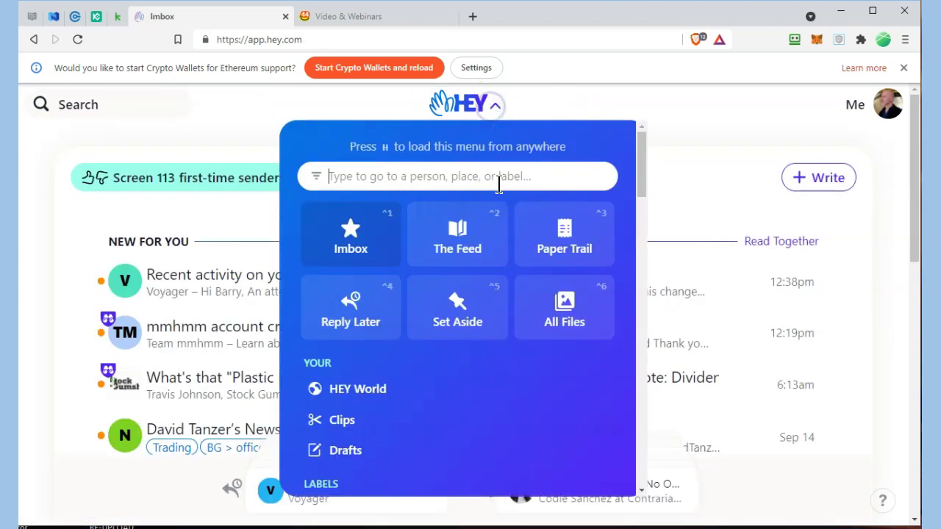
pyautogui.click(367, 393)
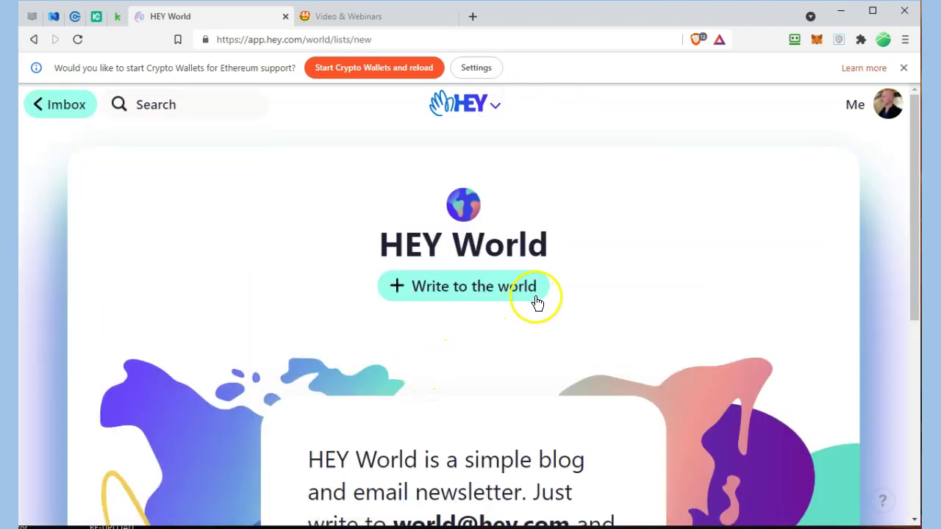
pyautogui.scroll(-3, 643, 307)
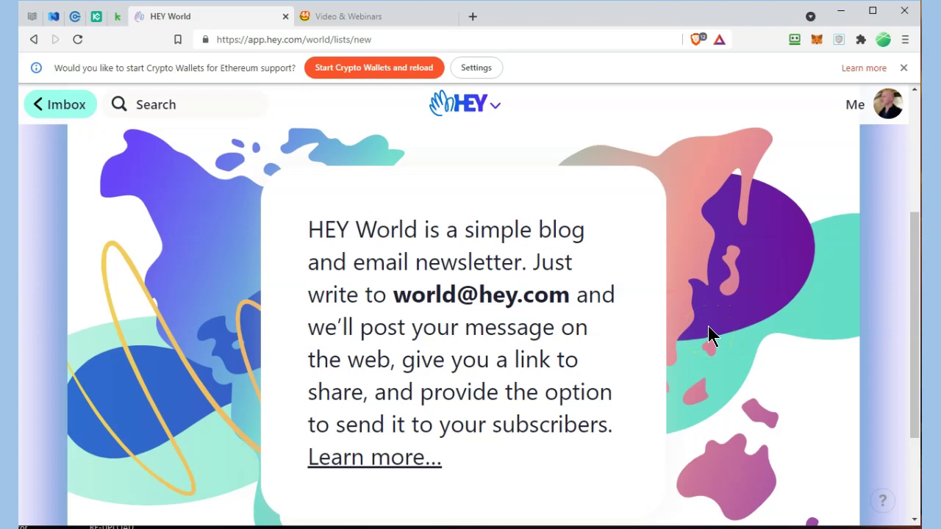
pyautogui.scroll(-2, 710, 324)
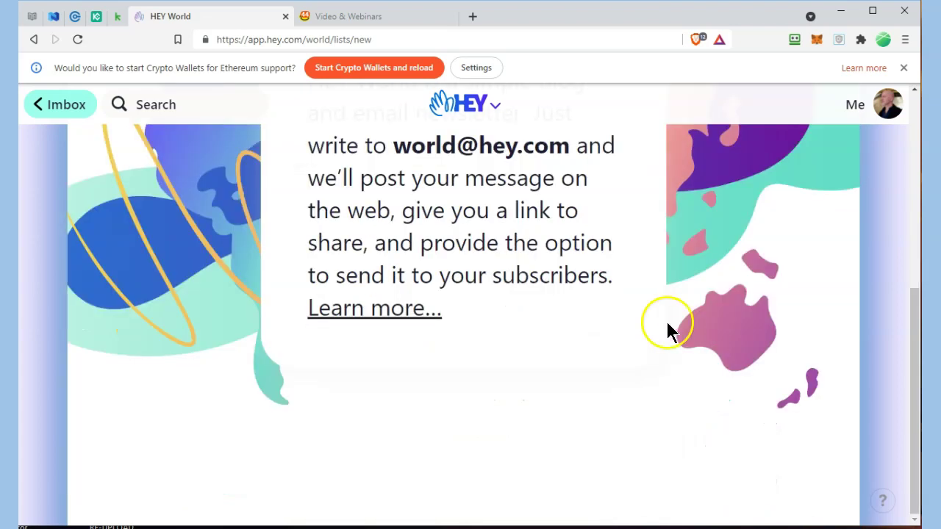
pyautogui.scroll(5, 515, 337)
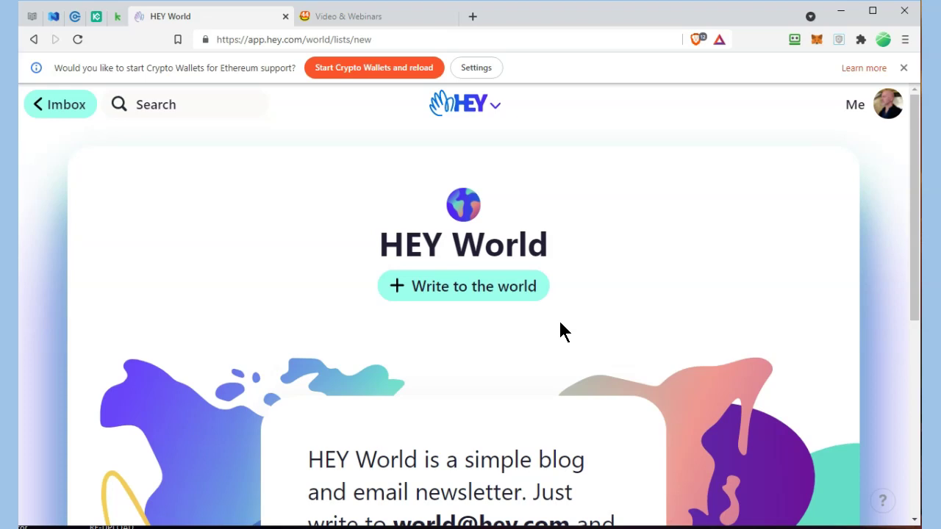
pyautogui.click(79, 104)
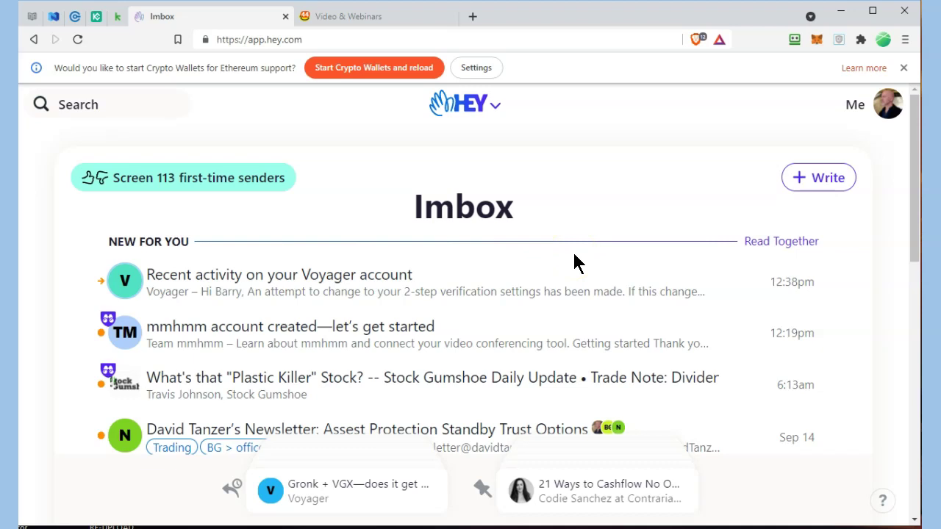
pyautogui.scroll(-15, 574, 255)
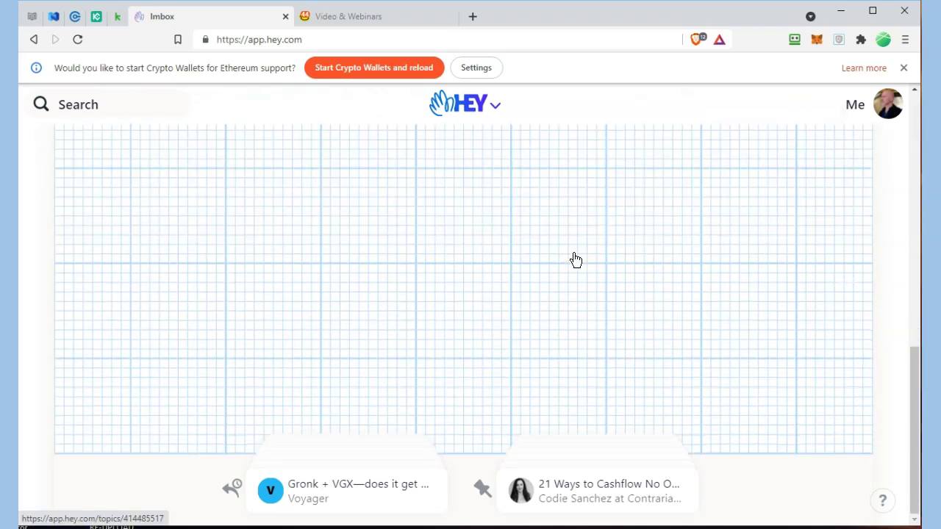
pyautogui.scroll(15, 576, 261)
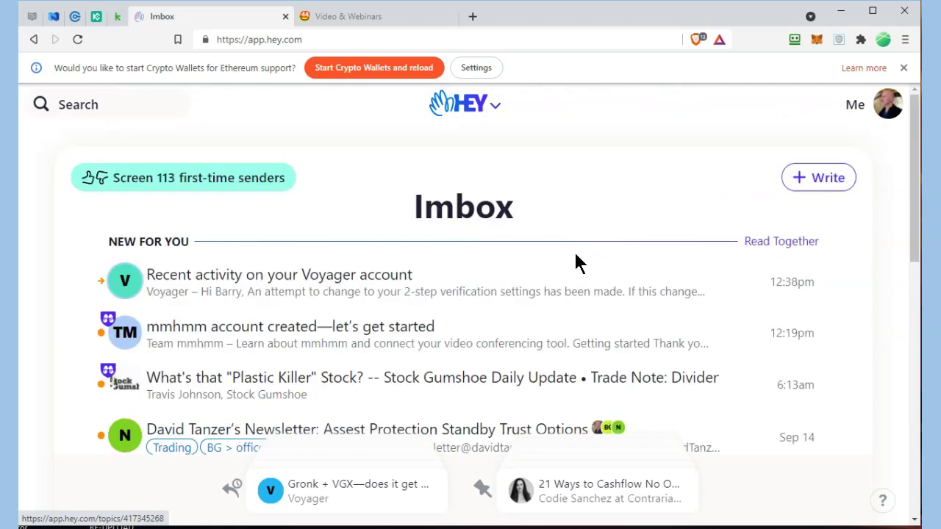